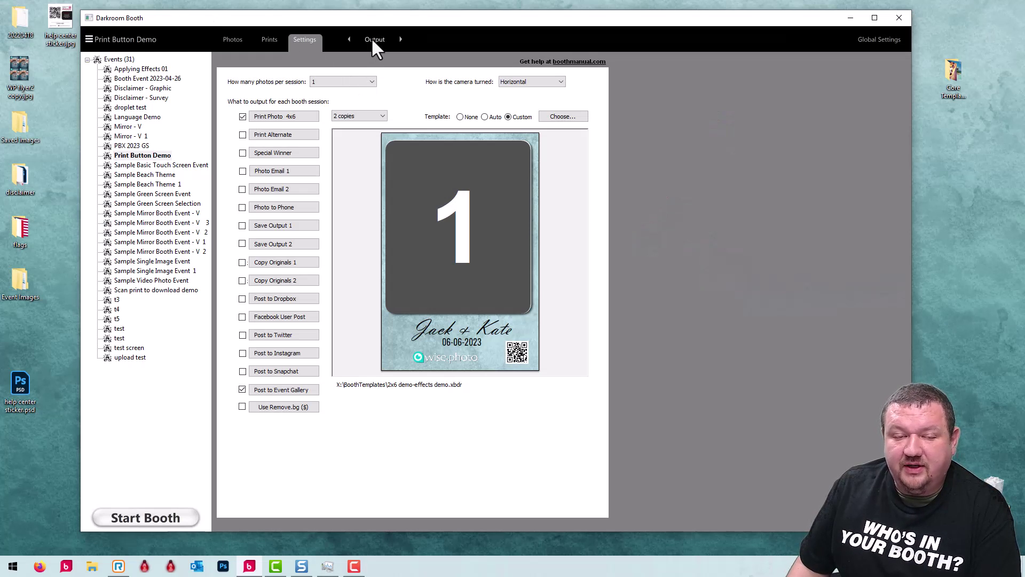
Step: Open the event's Screen Template for editing from the Screens settings
left_click(373, 40)
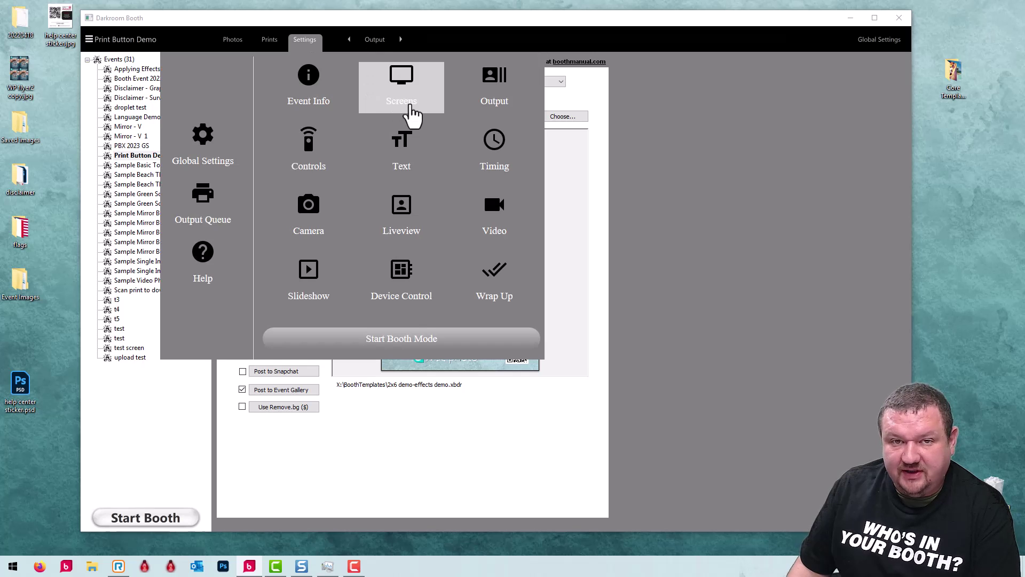
left_click(412, 107)
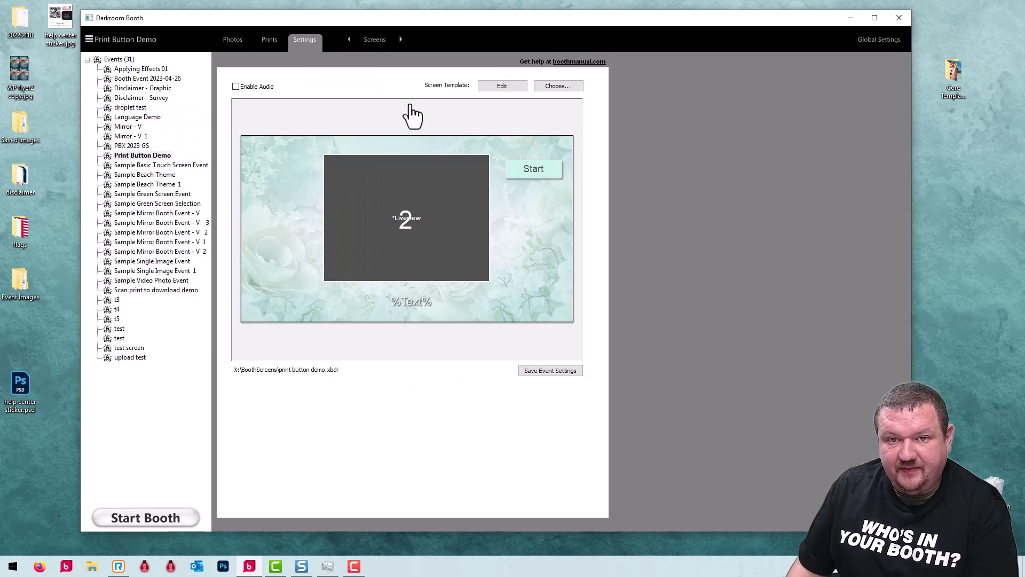
left_click(502, 86)
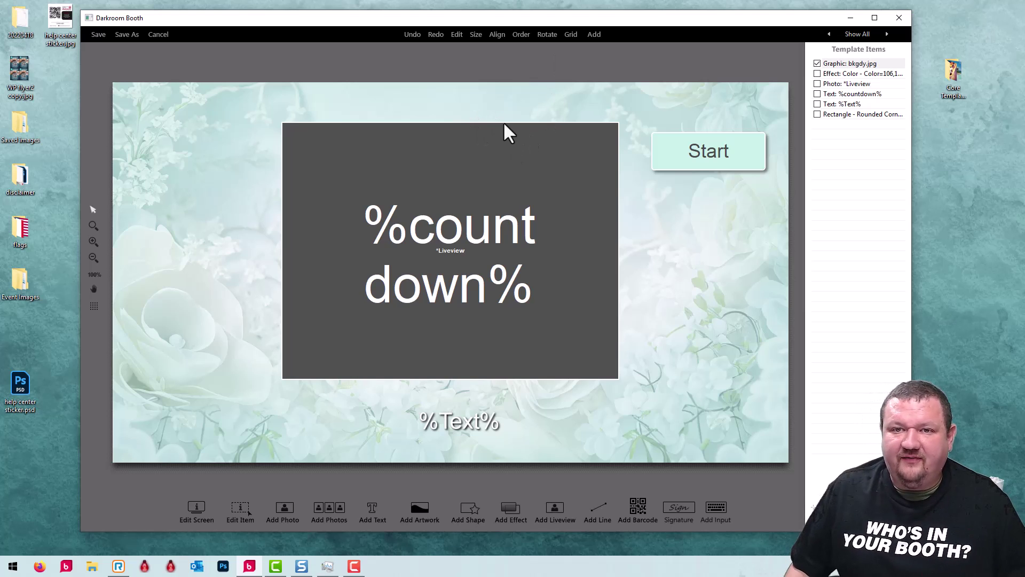
Step: Add an Output placeholder and stretch its top edge up to cover the live view box
left_click(596, 34)
left_click(587, 179)
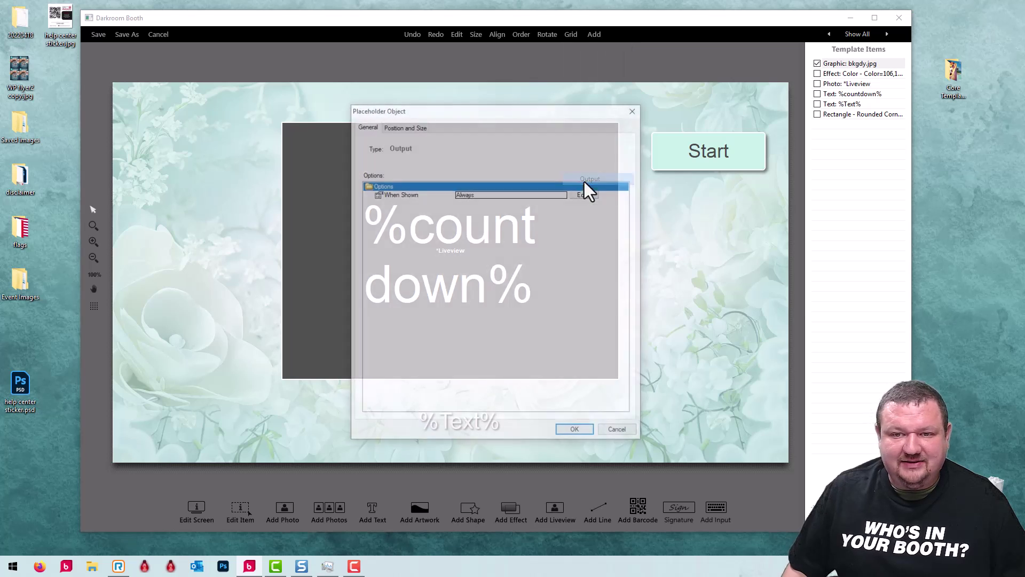
left_click(576, 433)
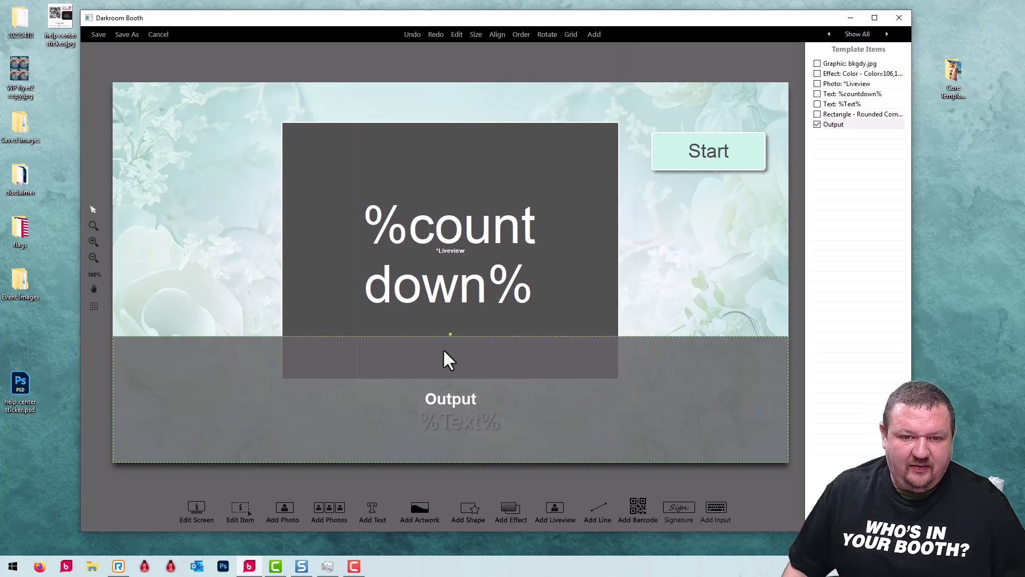
left_click_drag(448, 335, 461, 124)
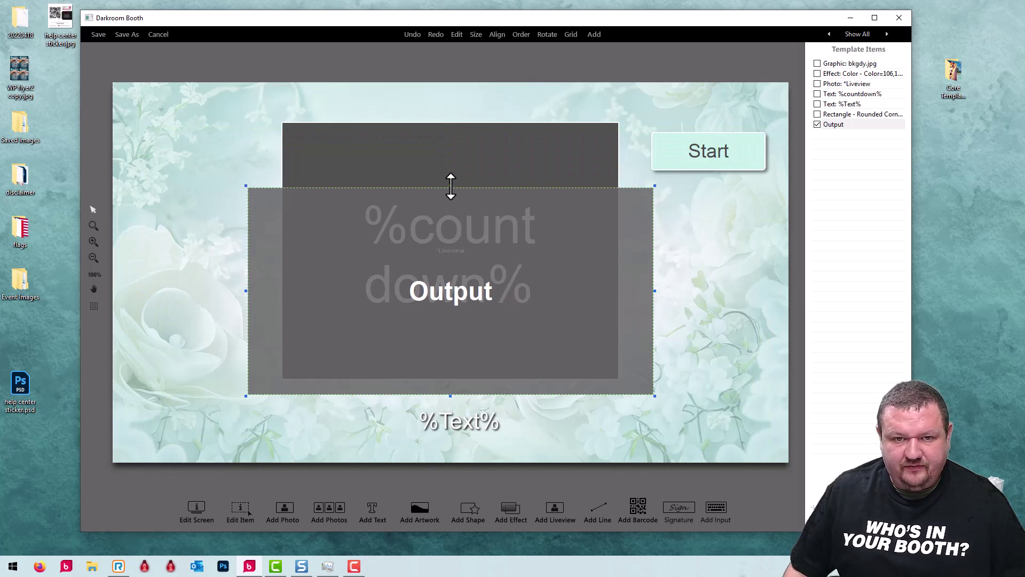
left_click_drag(450, 187, 451, 104)
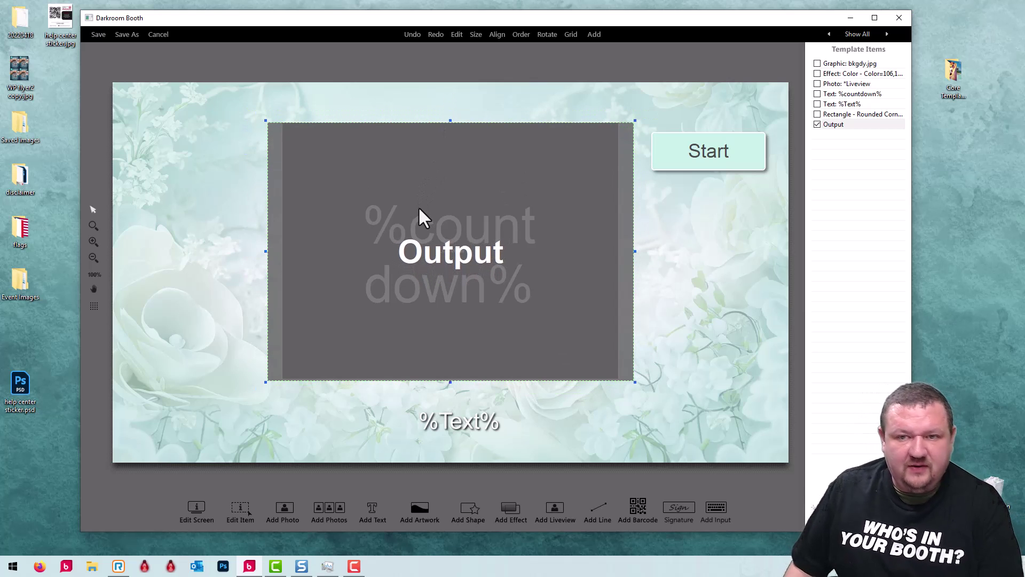
Step: Duplicate the Start button and place the copy just below it
left_click(734, 170)
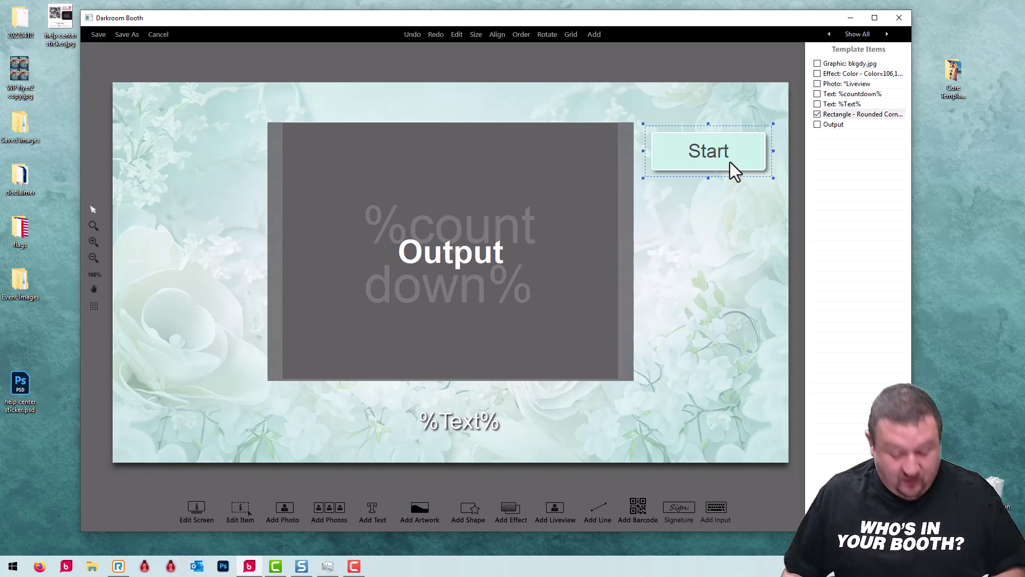
key("ctrl+c")
key("ctrl+v")
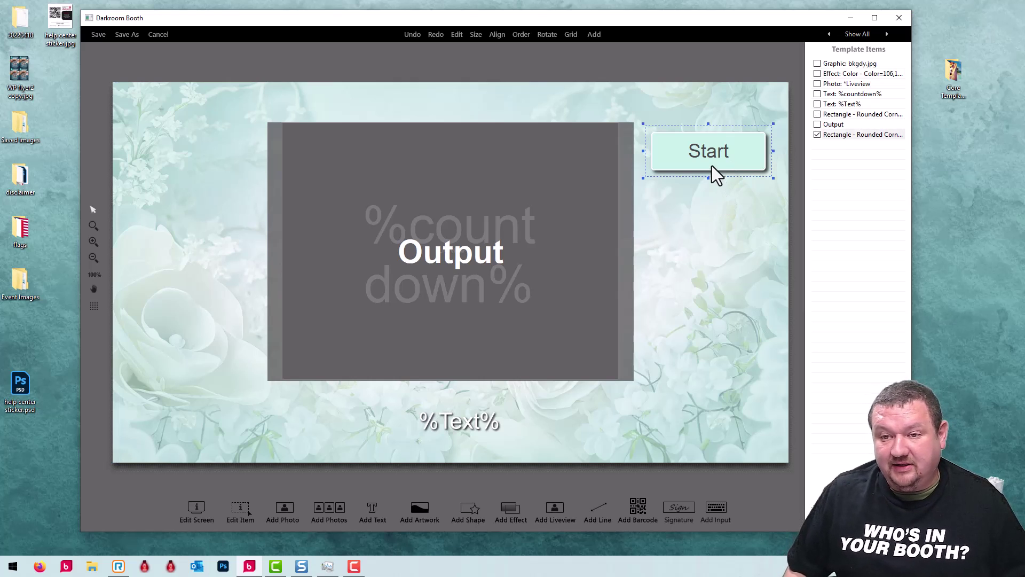
left_click_drag(709, 160, 705, 198)
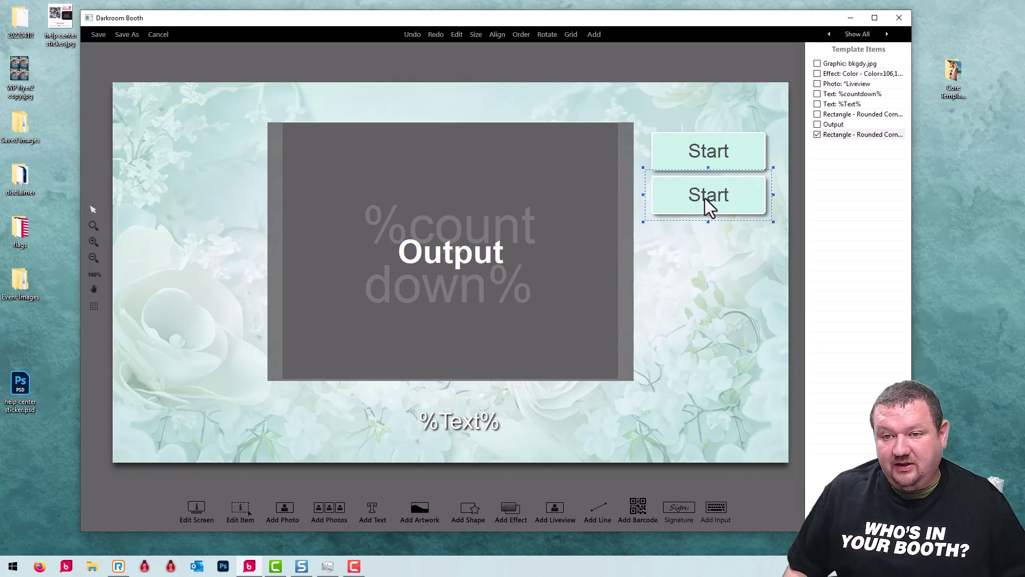
double_click(705, 198)
Step: Make the copied button show only at the Custom E-Delivery Prompt
scroll(467, 399, "down", 1)
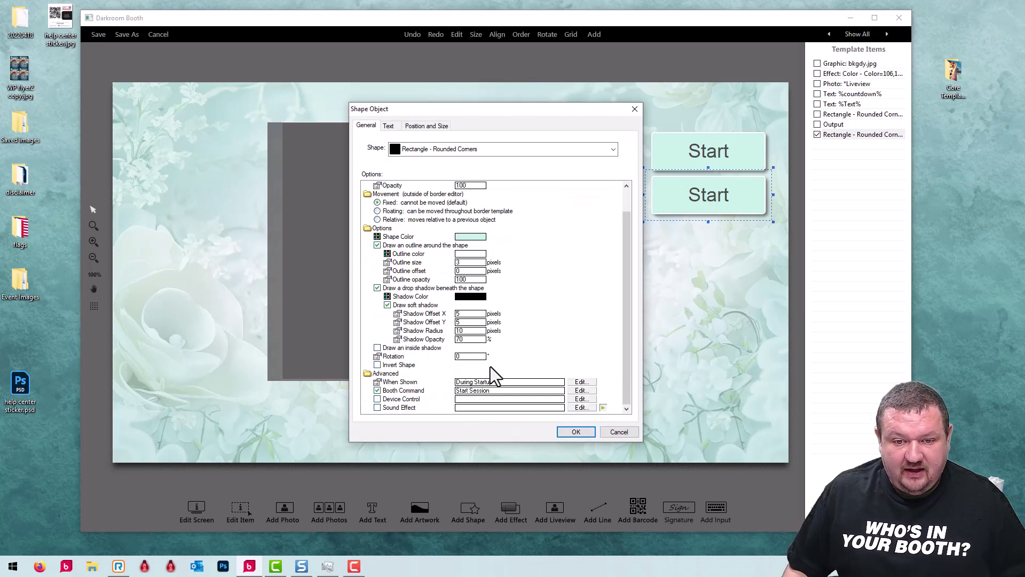
left_click(460, 385)
left_click(417, 201)
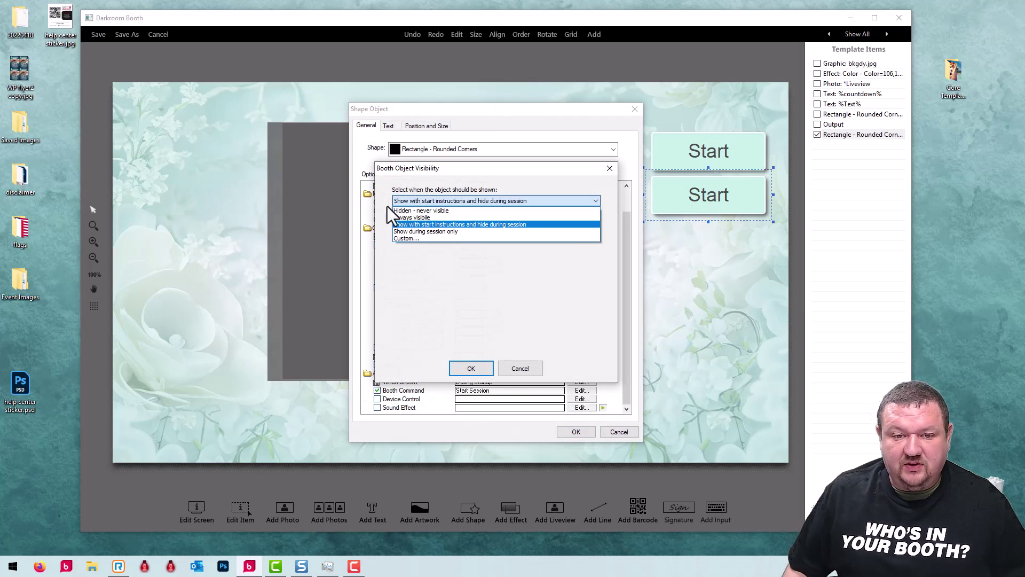
left_click(402, 238)
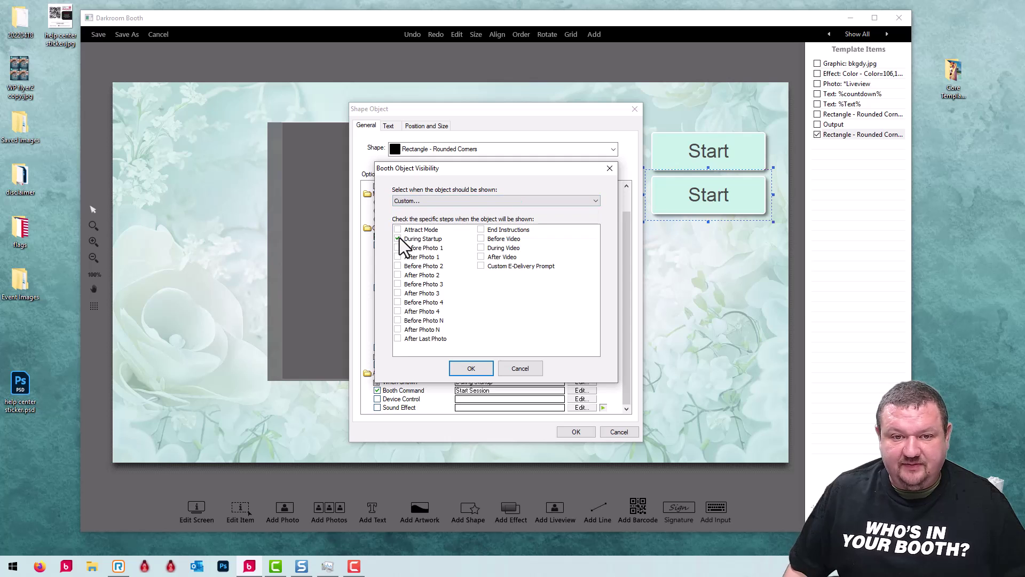
left_click(464, 370)
left_click(469, 391)
Step: Give the button the Send to Print booth command and the label 'Print'
left_click(469, 392)
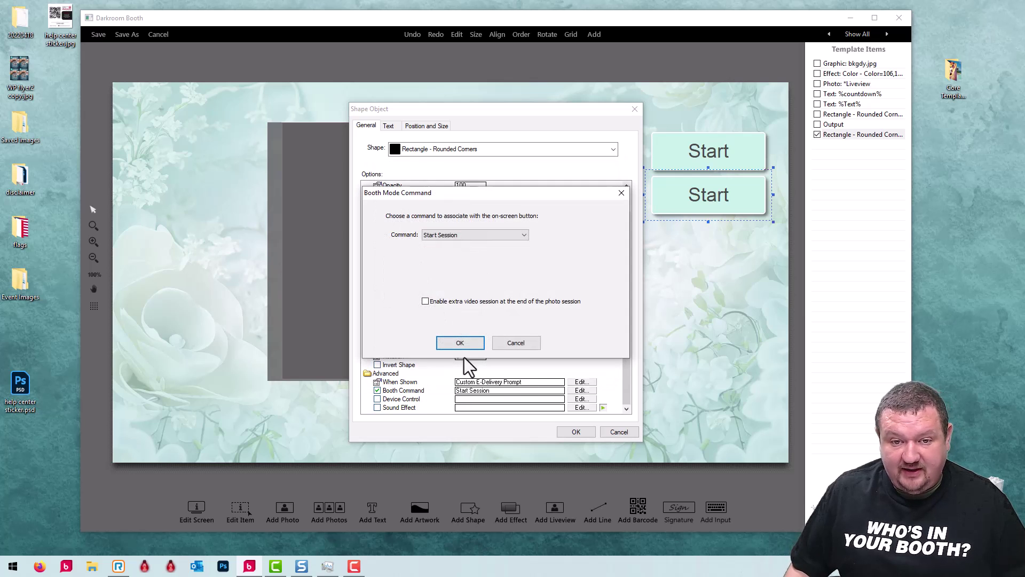
left_click(438, 235)
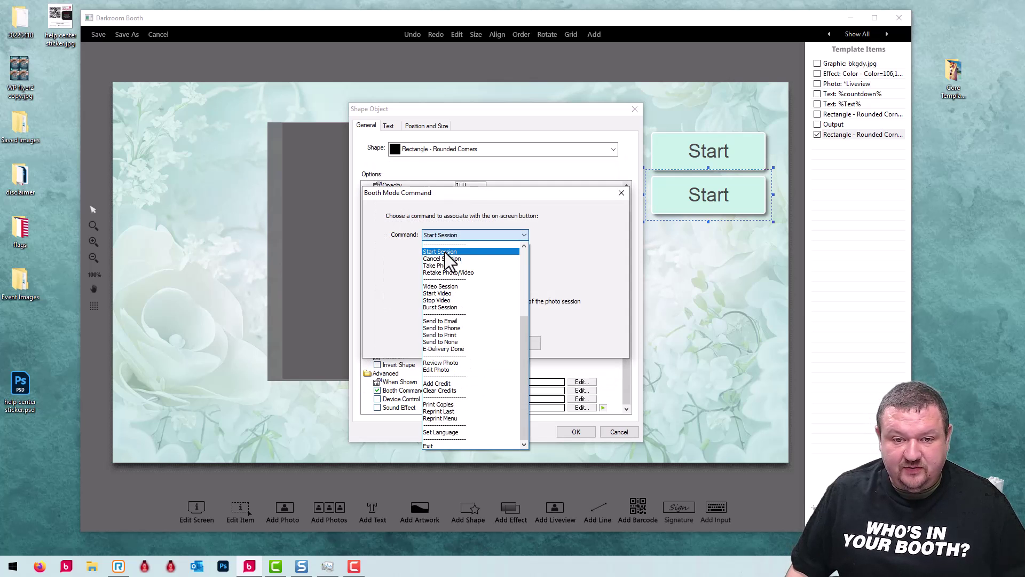
left_click(441, 335)
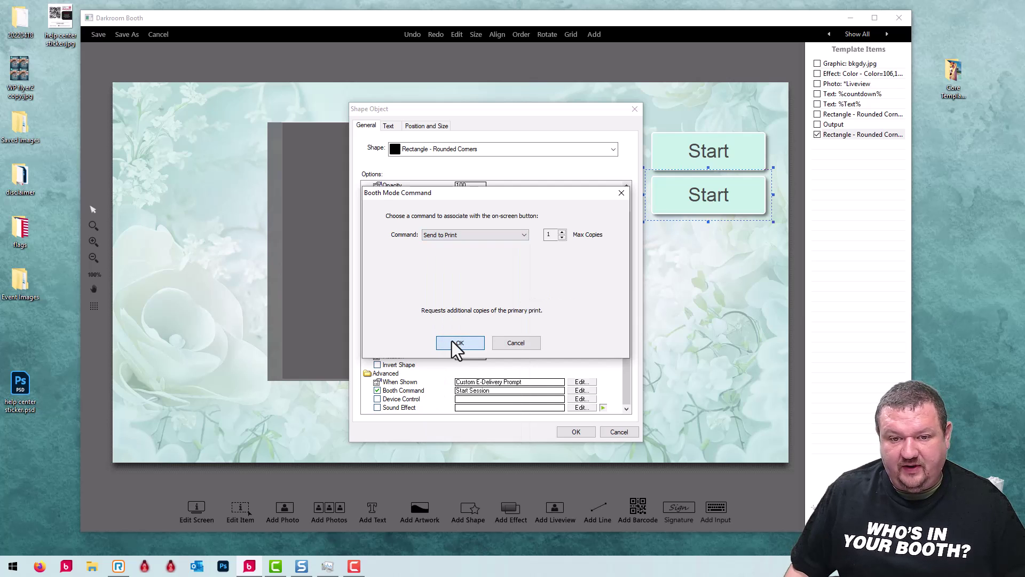
left_click(458, 343)
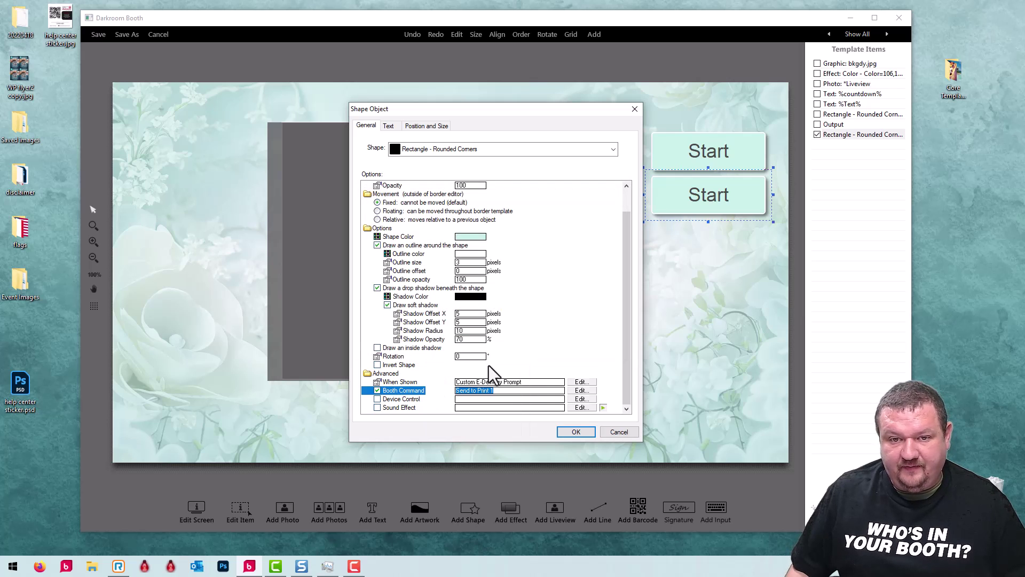
left_click(394, 124)
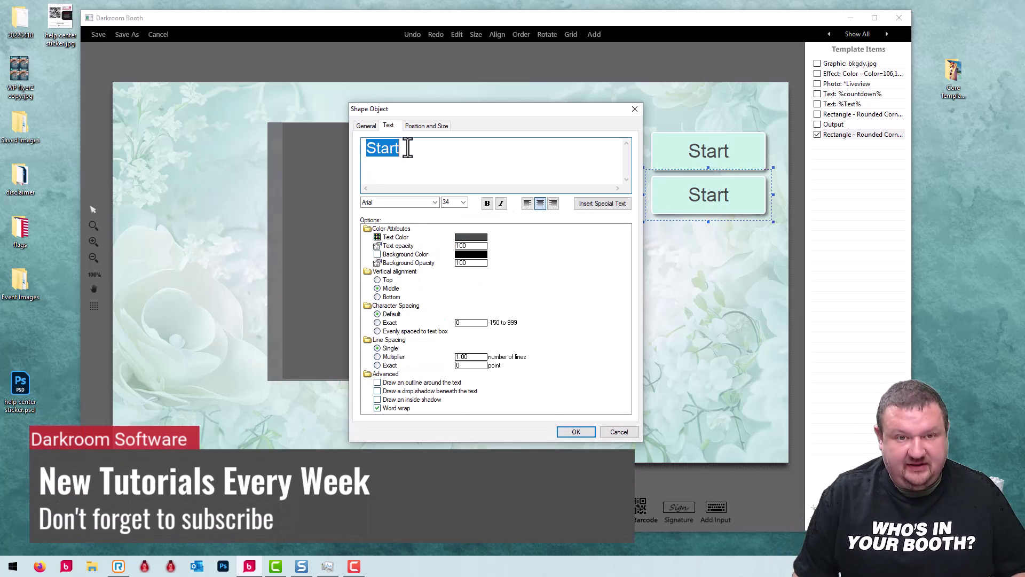
type("Print")
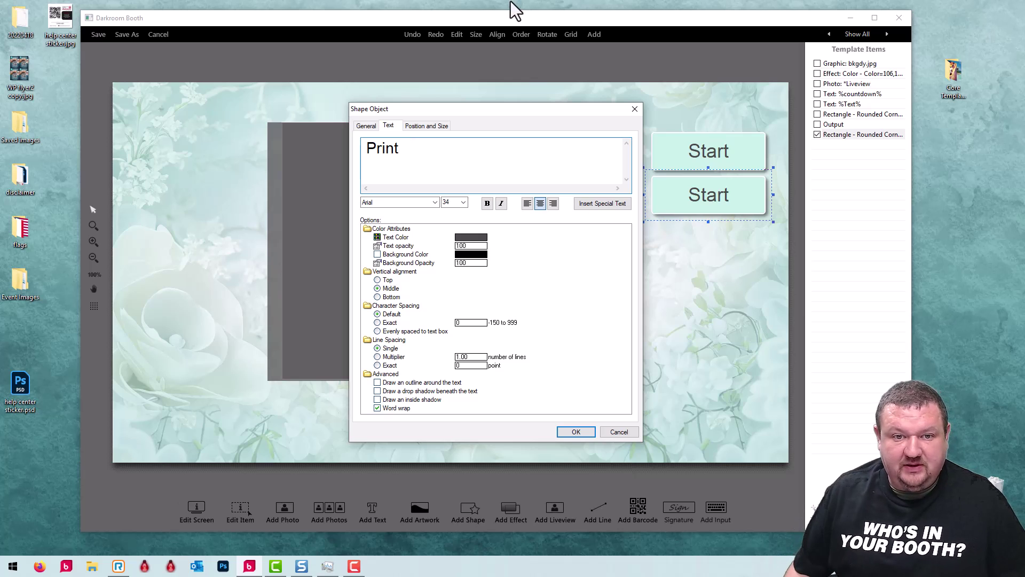
left_click(570, 432)
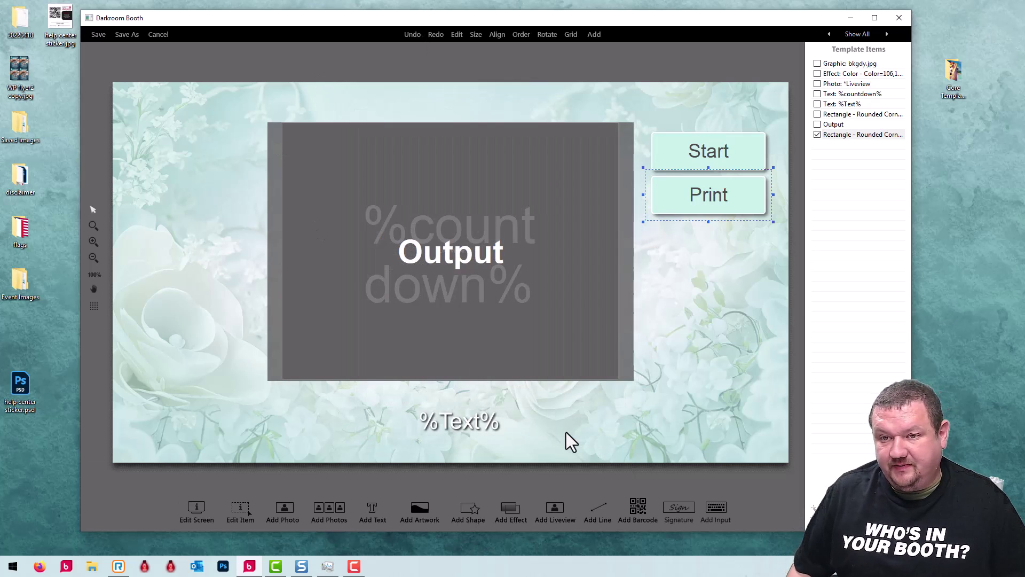
Step: Duplicate the Print button and move the copy below it
left_click(710, 156)
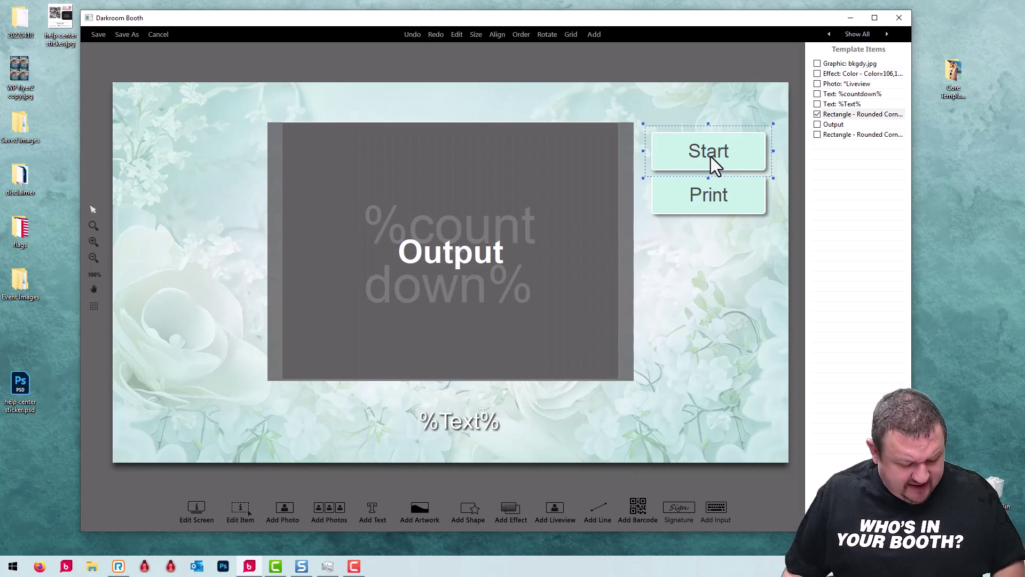
left_click(713, 197)
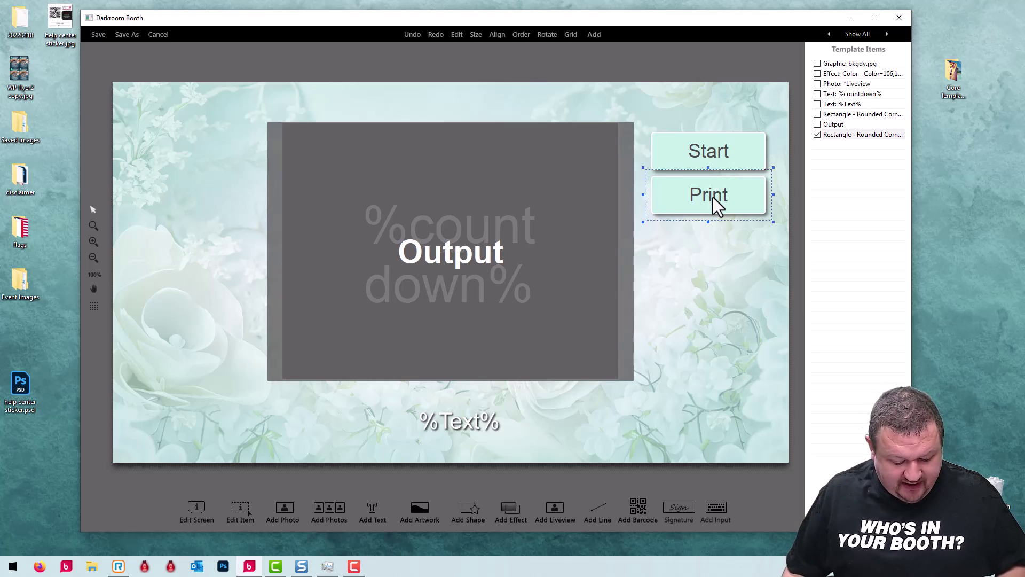
key("ctrl+d")
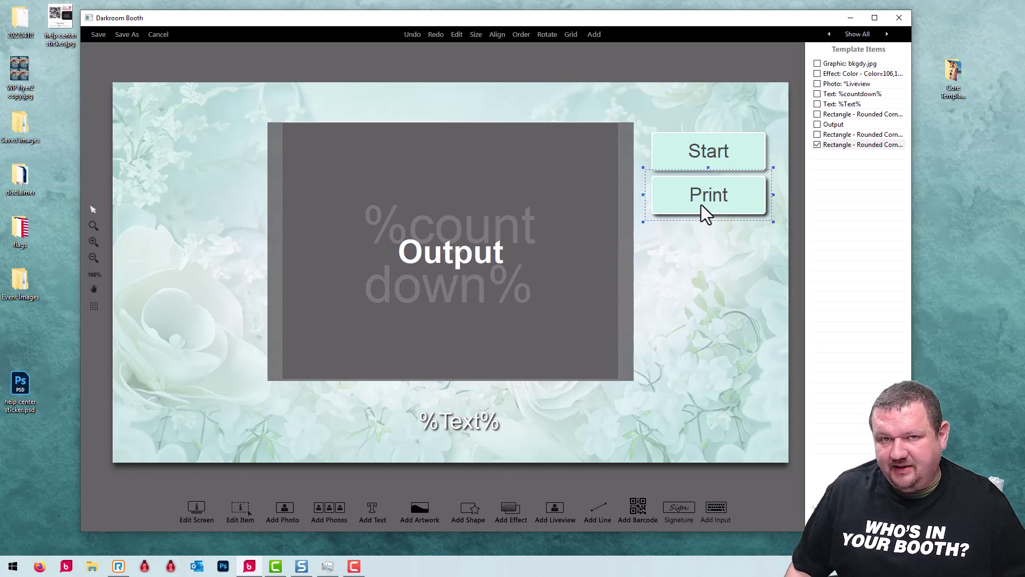
left_click_drag(701, 201, 701, 249)
Step: Set the new button's booth command to E-Delivery Done
double_click(701, 245)
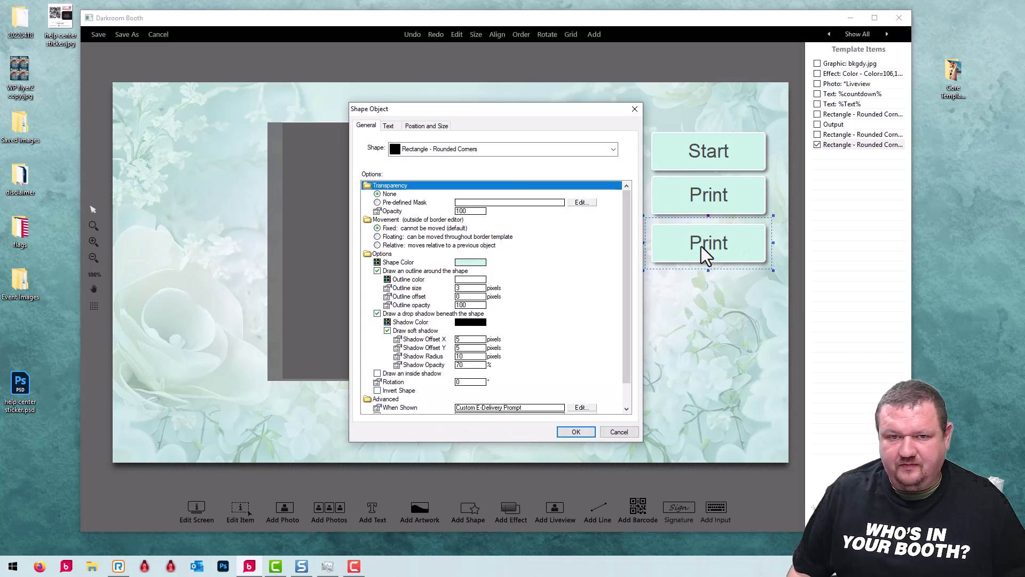
scroll(501, 373, "down", 1)
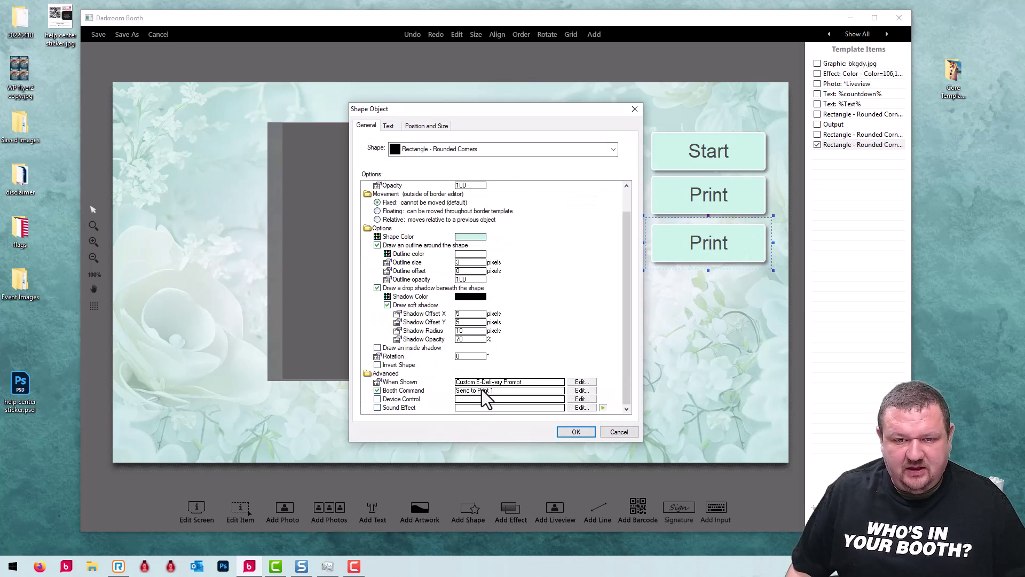
double_click(475, 392)
left_click(451, 234)
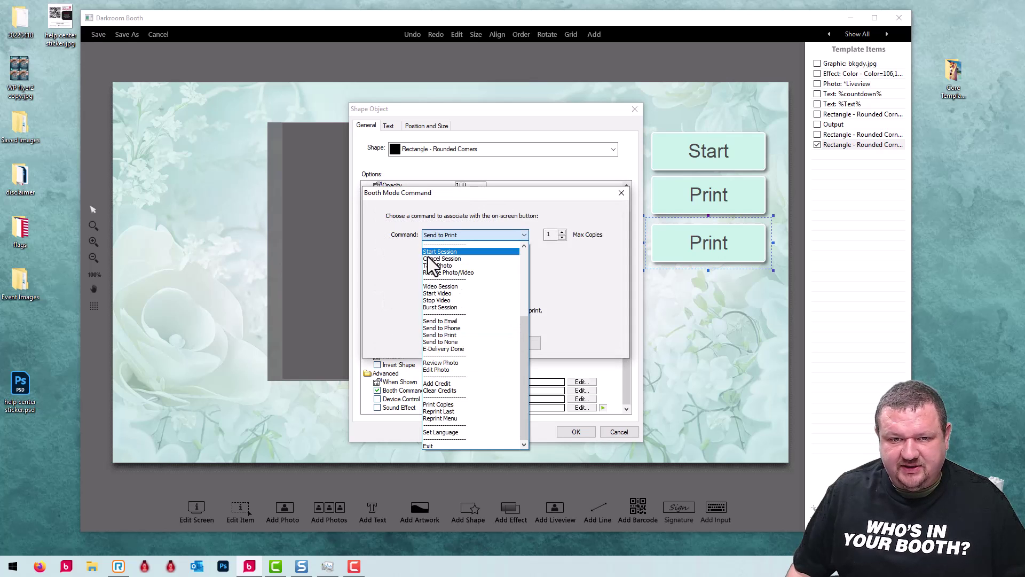
left_click(432, 348)
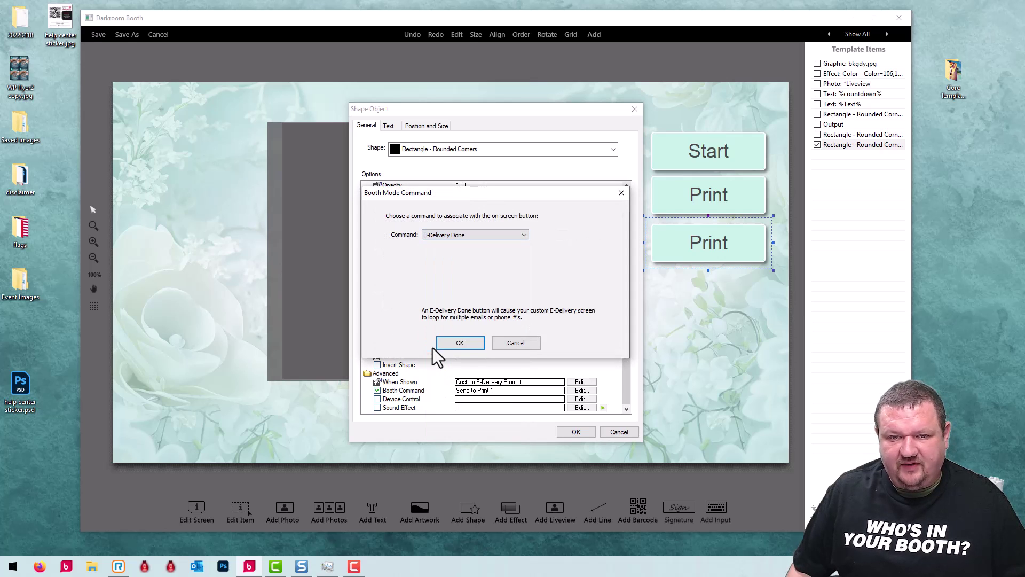
left_click(463, 344)
left_click(575, 435)
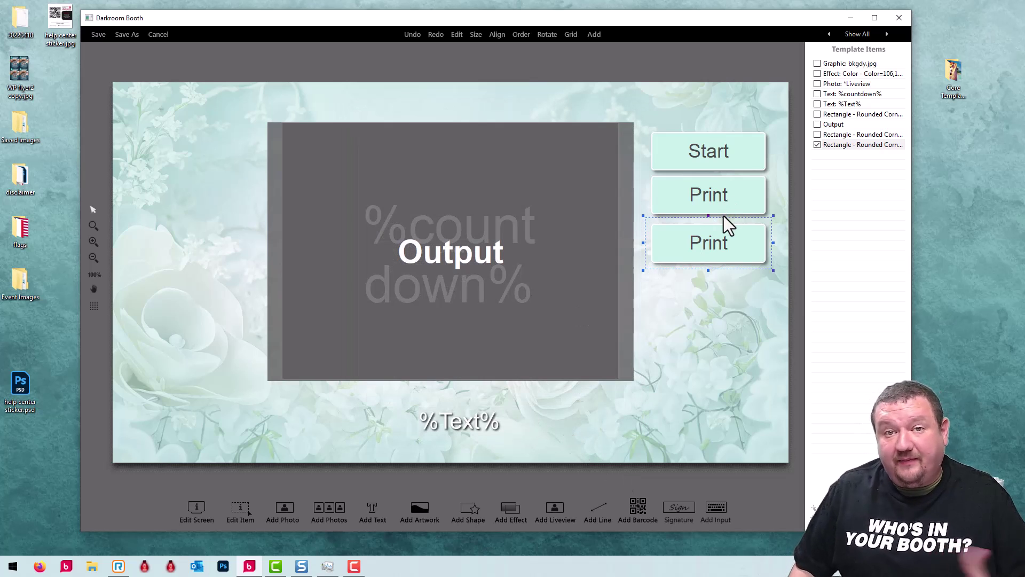
Step: Relabel the new button 'Done'
double_click(712, 249)
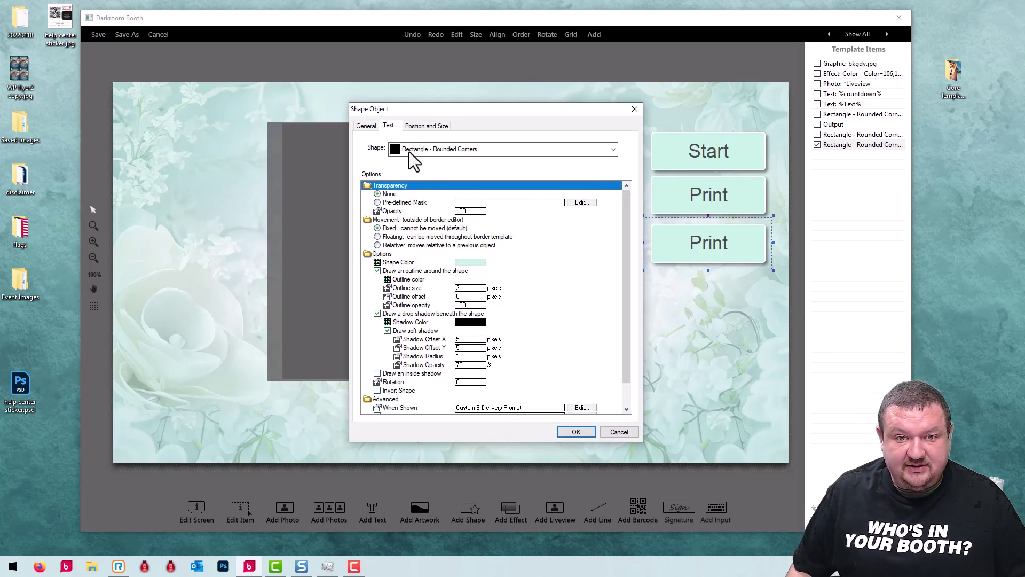
type("Done")
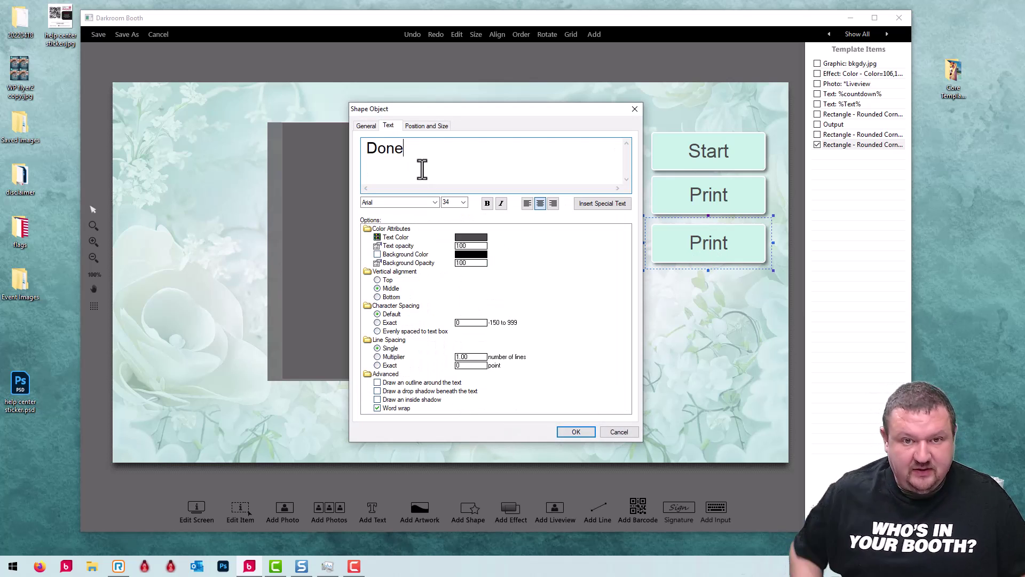
left_click(571, 432)
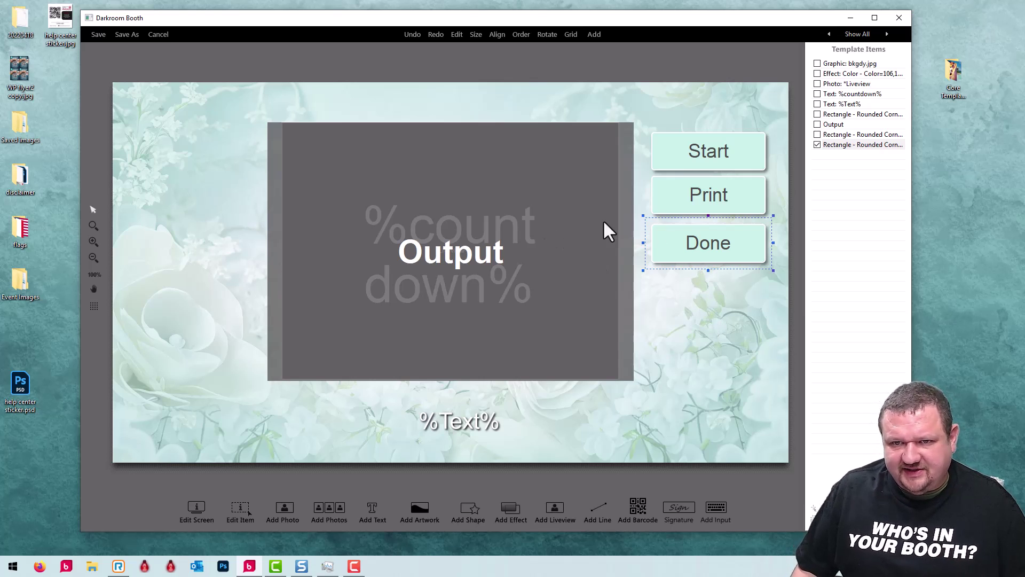
Step: Save the template, then tick Photo to Phone in the event's Output settings
left_click(95, 35)
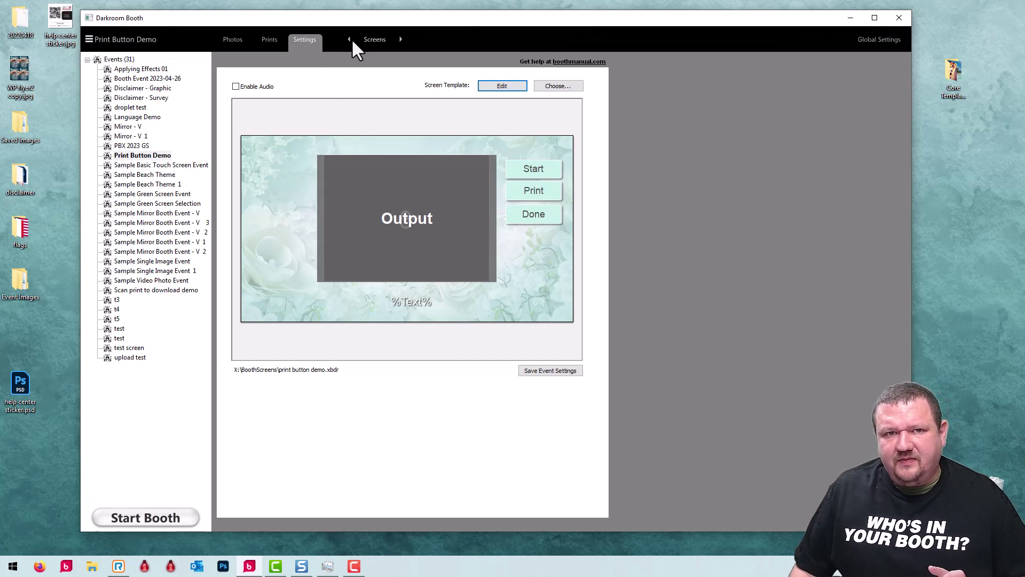
left_click(357, 41)
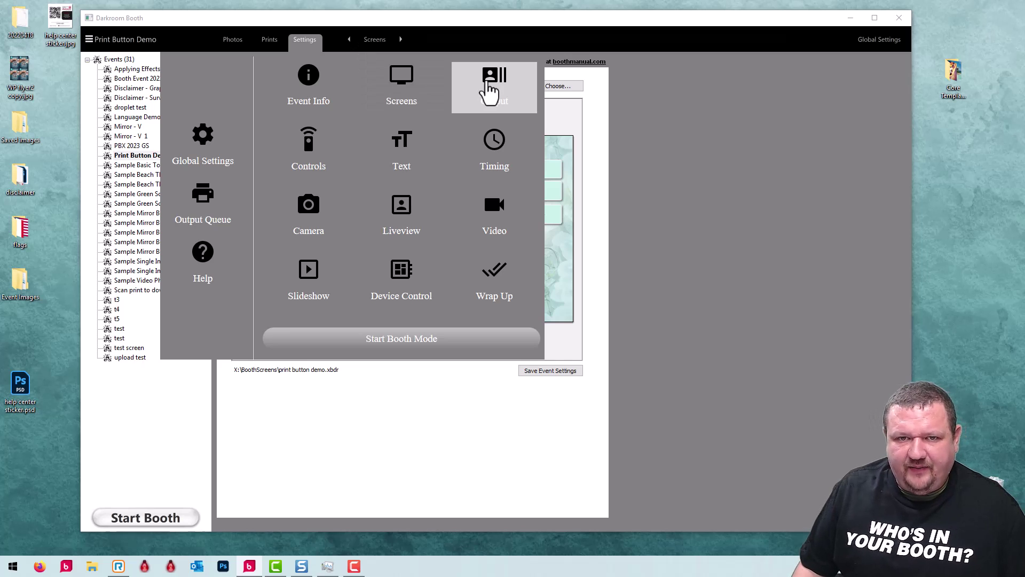
left_click(489, 91)
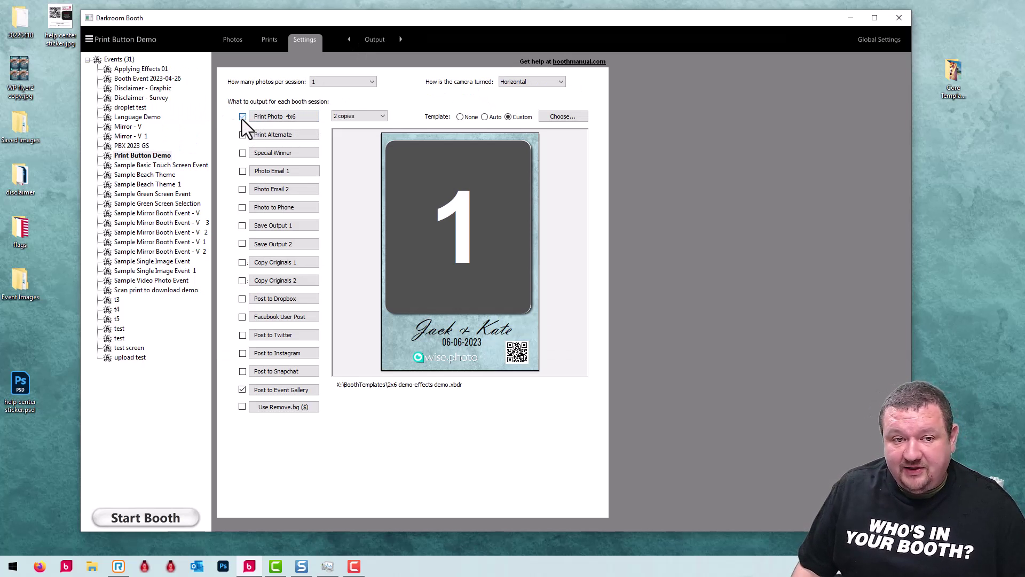
left_click(242, 207)
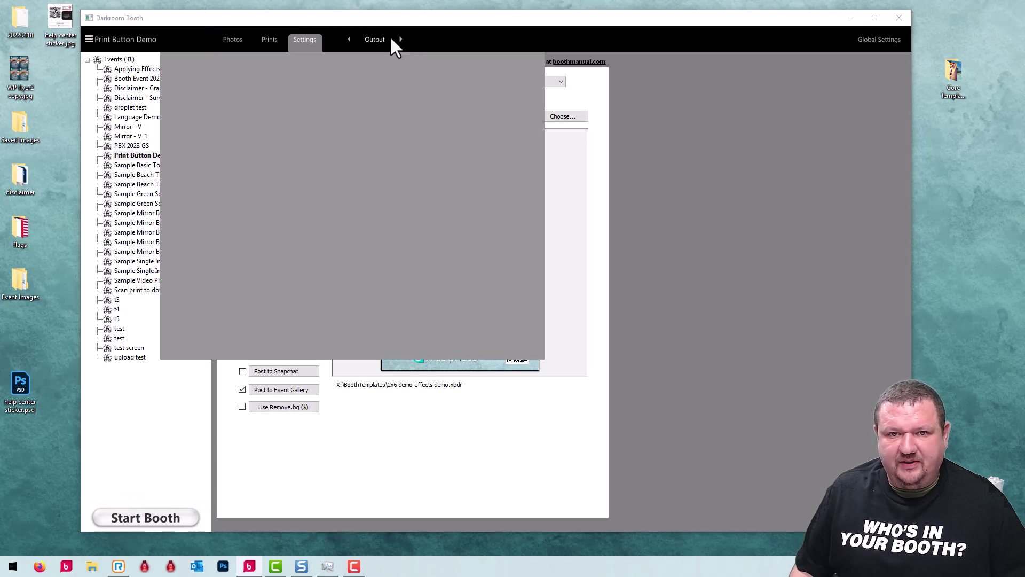
Step: Reopen the event's Screen Template for editing
left_click(508, 96)
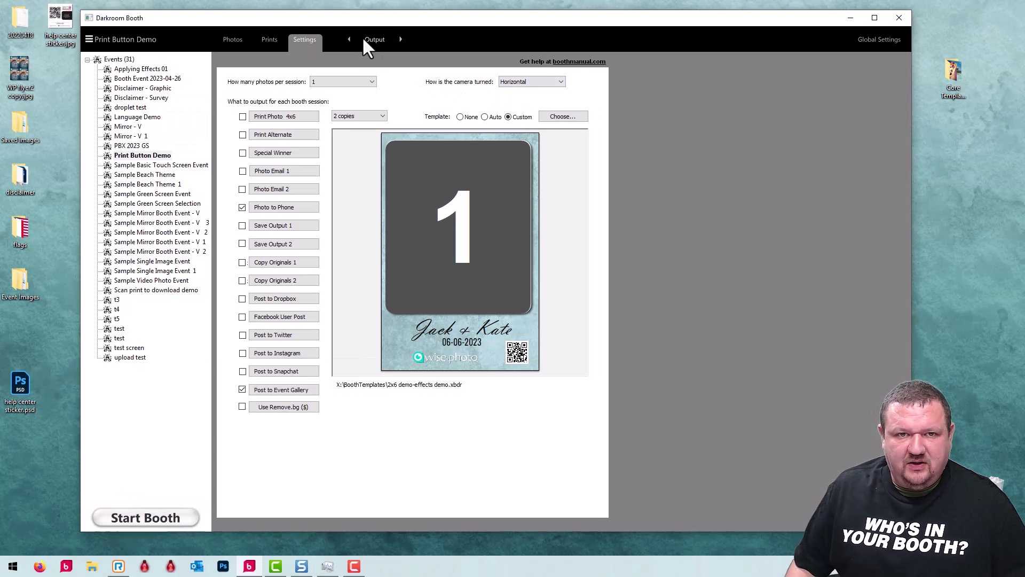
left_click(364, 38)
left_click(426, 90)
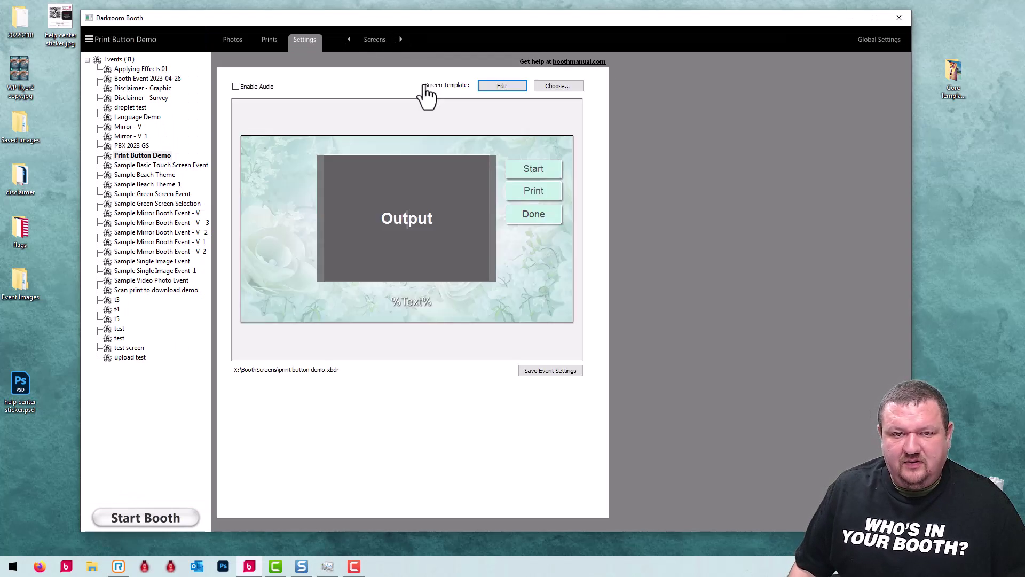
left_click(502, 86)
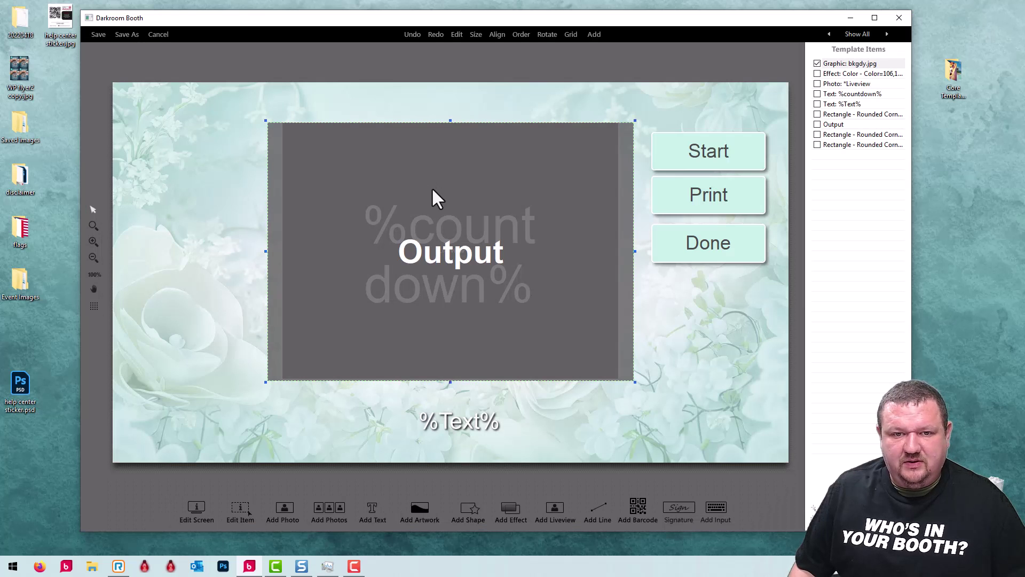
Step: Set the Output placeholder's When Shown to Custom, ticking Custom E-Delivery Prompt only
double_click(433, 188)
double_click(480, 191)
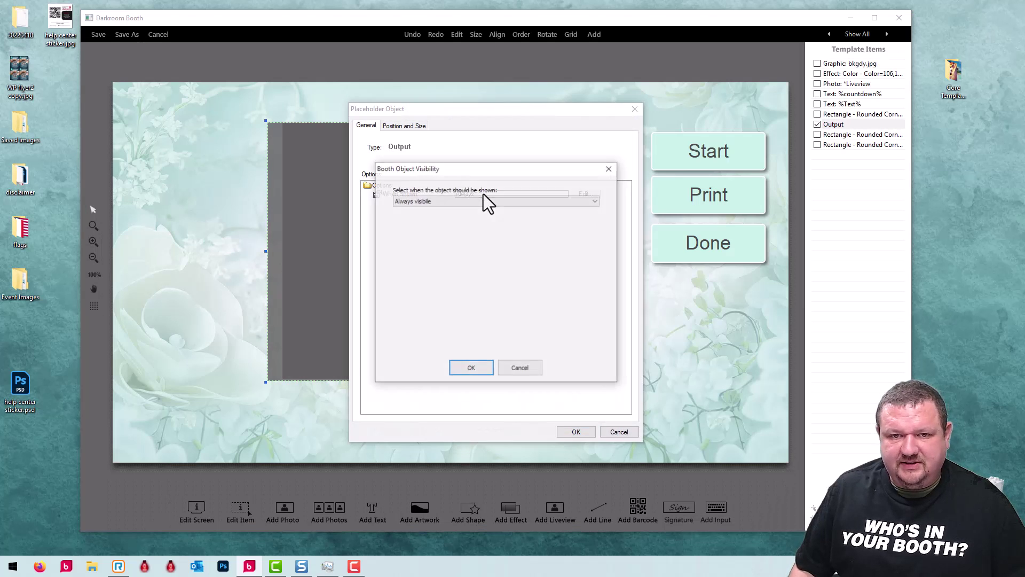
left_click(439, 200)
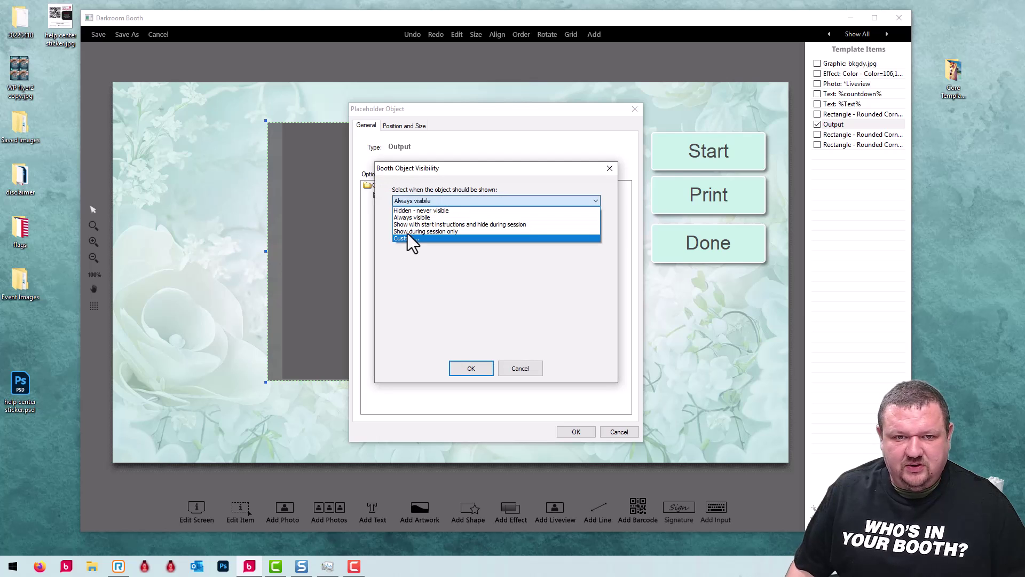
left_click(408, 210)
left_click(409, 201)
left_click(411, 238)
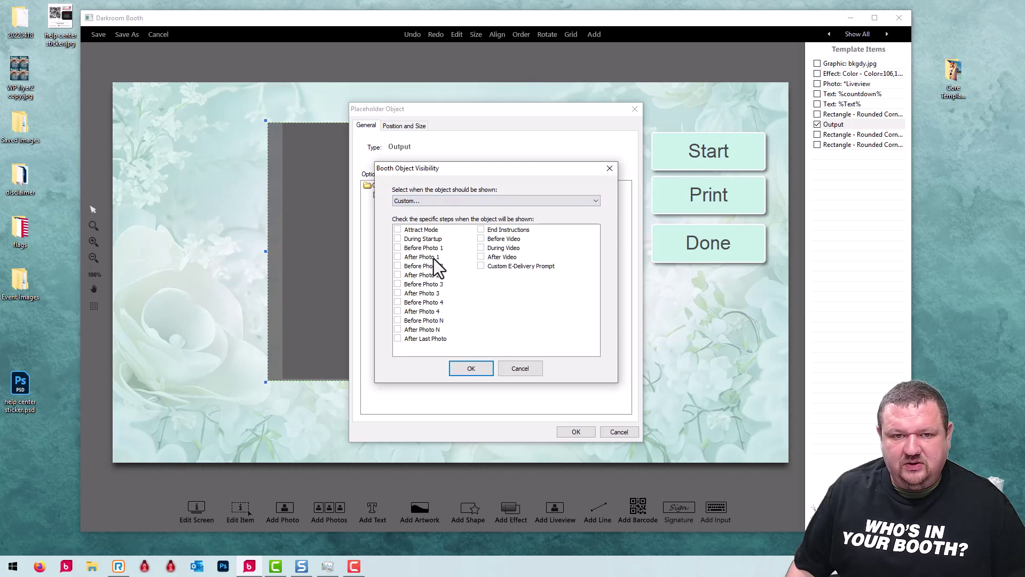
left_click(482, 266)
left_click(471, 369)
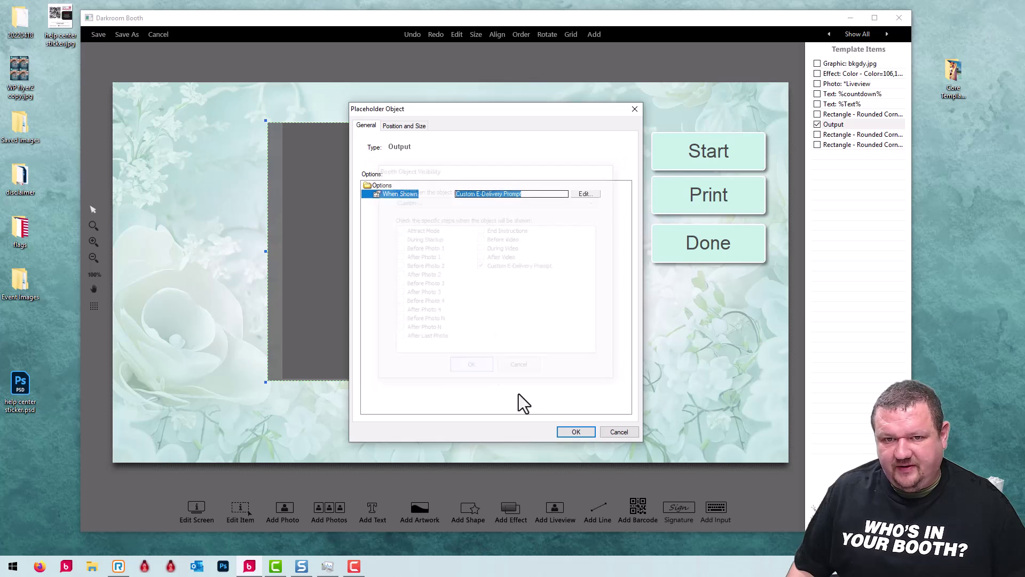
left_click(576, 432)
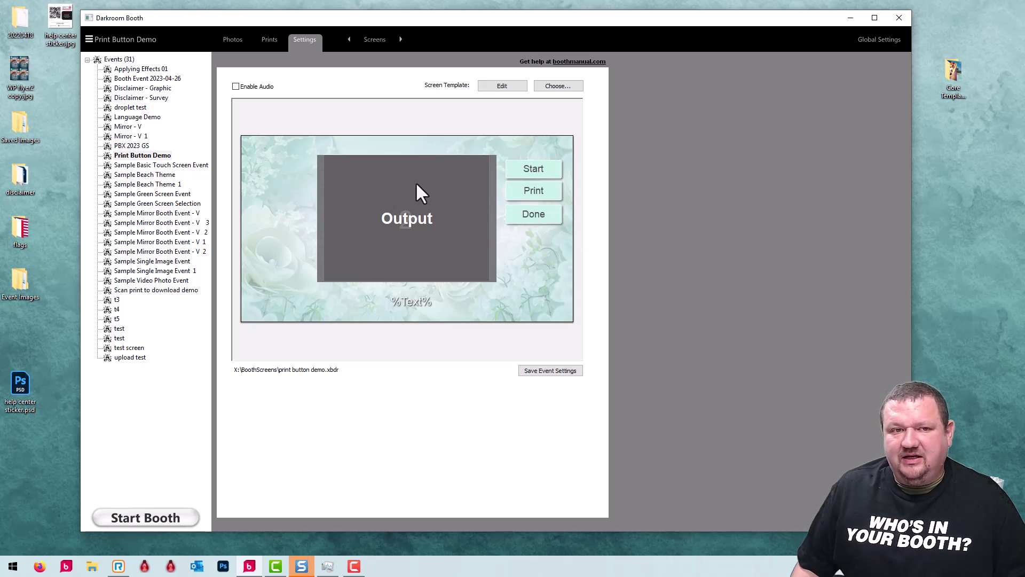
left_click(375, 43)
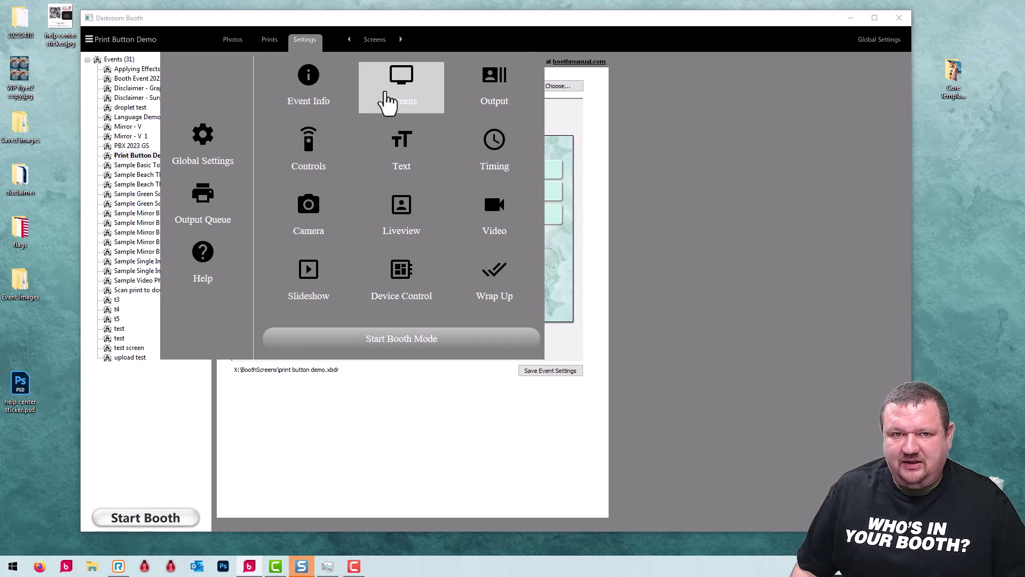
left_click(393, 80)
left_click(380, 50)
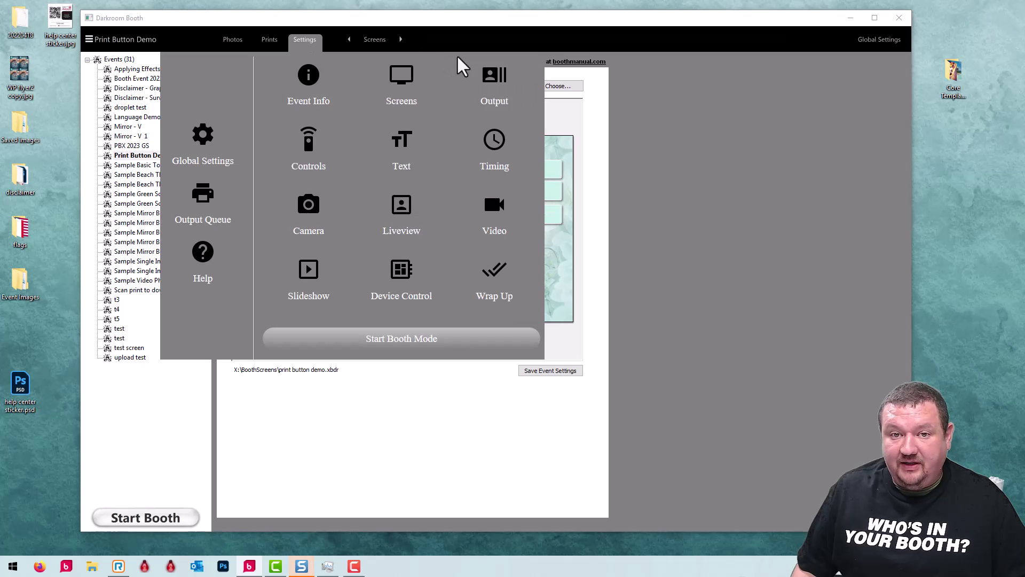
left_click(495, 86)
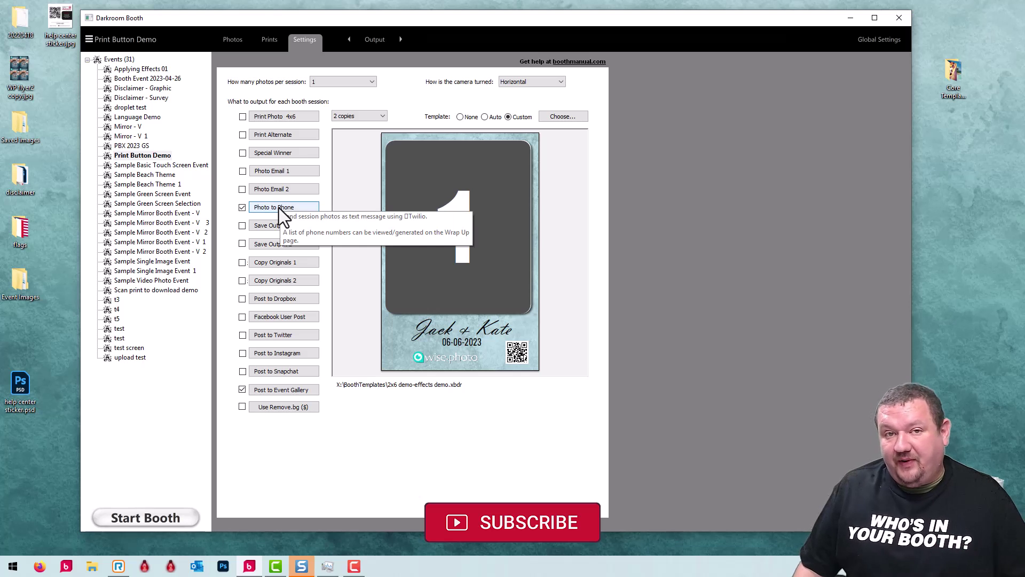
left_click(377, 38)
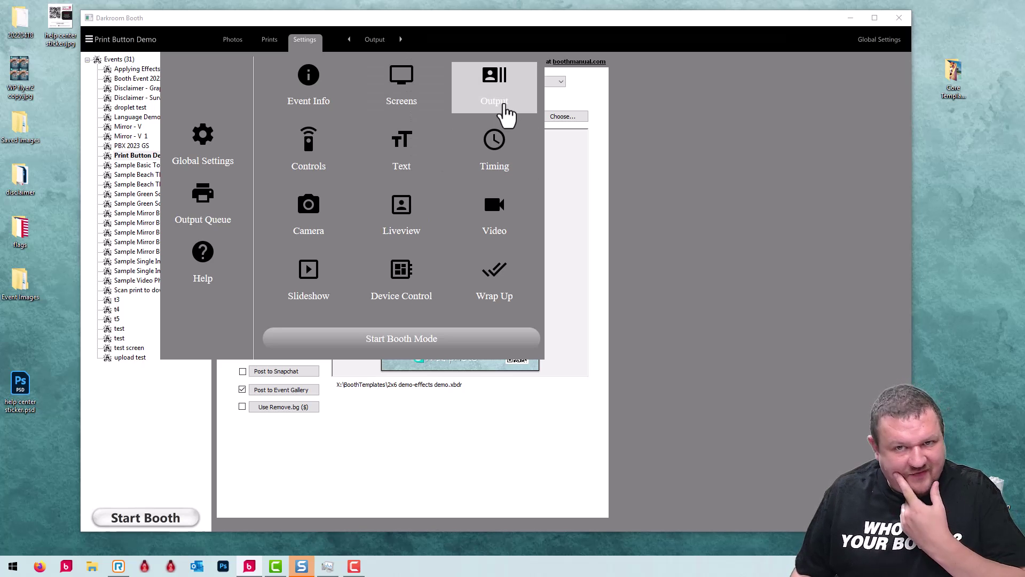
Step: Open the template editor and move the Done button lower to make room
left_click(414, 99)
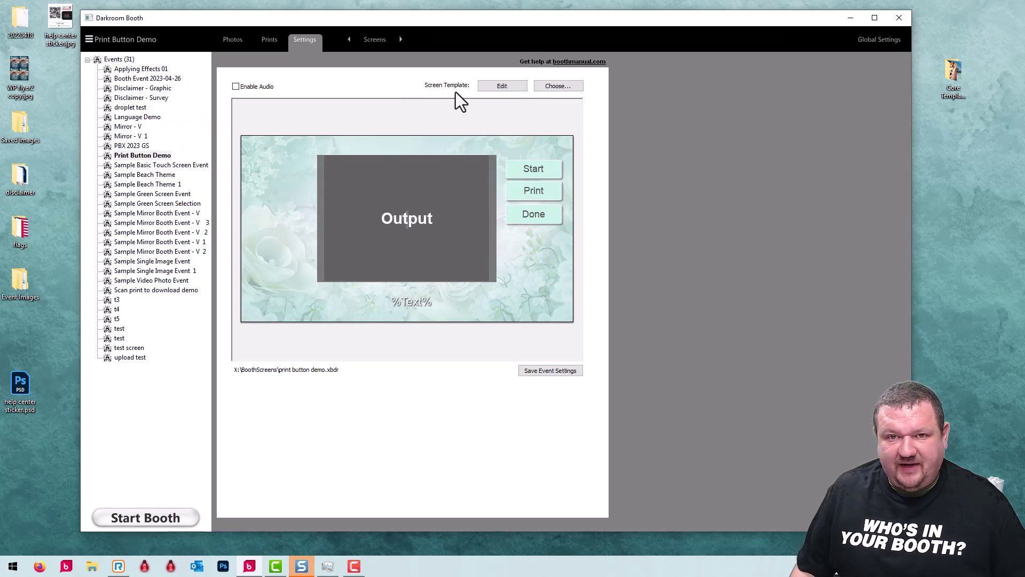
left_click(497, 85)
left_click(713, 268)
left_click_drag(712, 268, 713, 293)
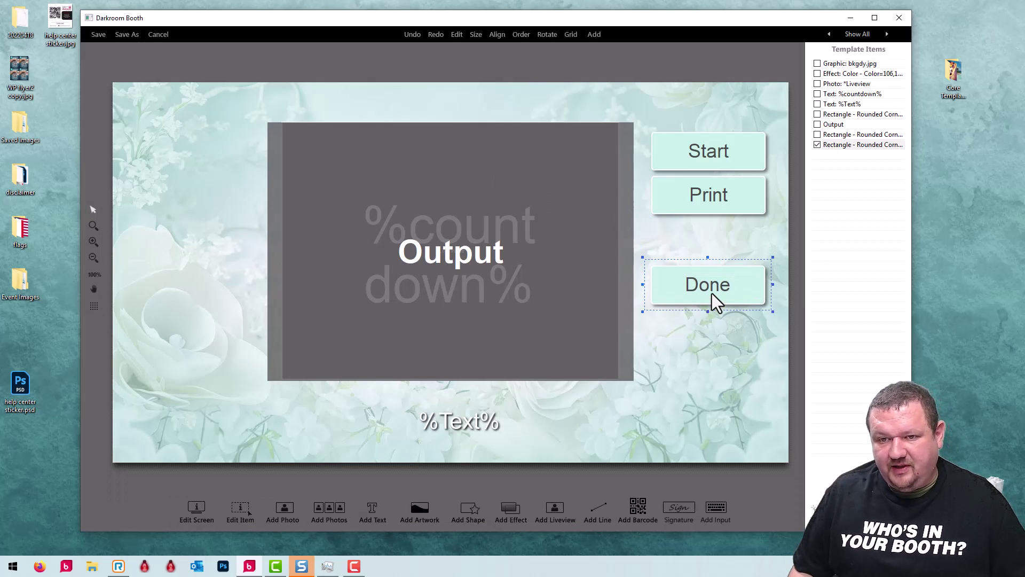
Step: Copy the Print button and place the duplicate below it
left_click(676, 194)
key("ctrl+c")
key("ctrl+v")
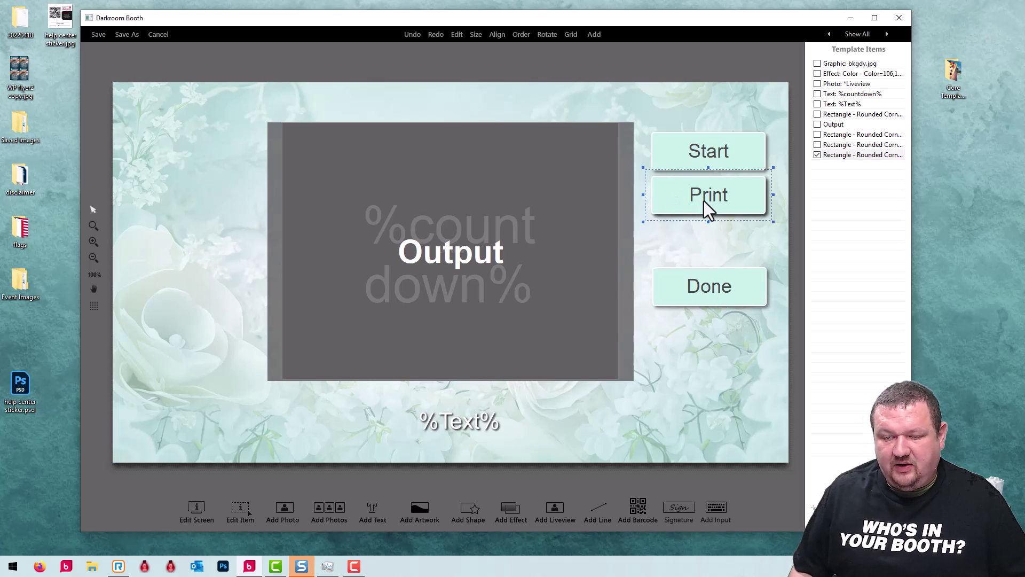
left_click_drag(703, 201, 704, 245)
Step: Make the duplicate the SMS button with the Send to Phone booth command
double_click(704, 244)
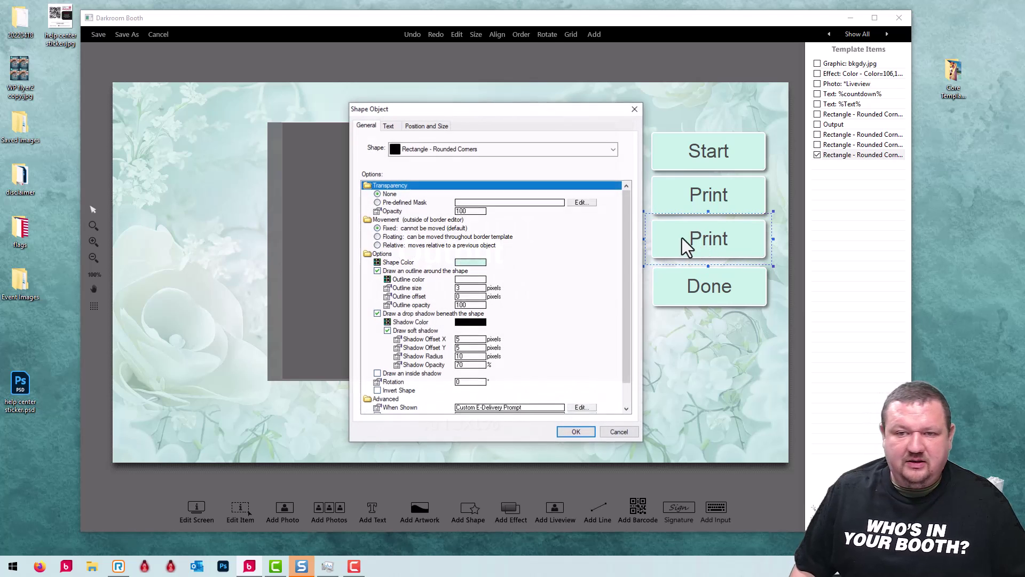
left_click(390, 127)
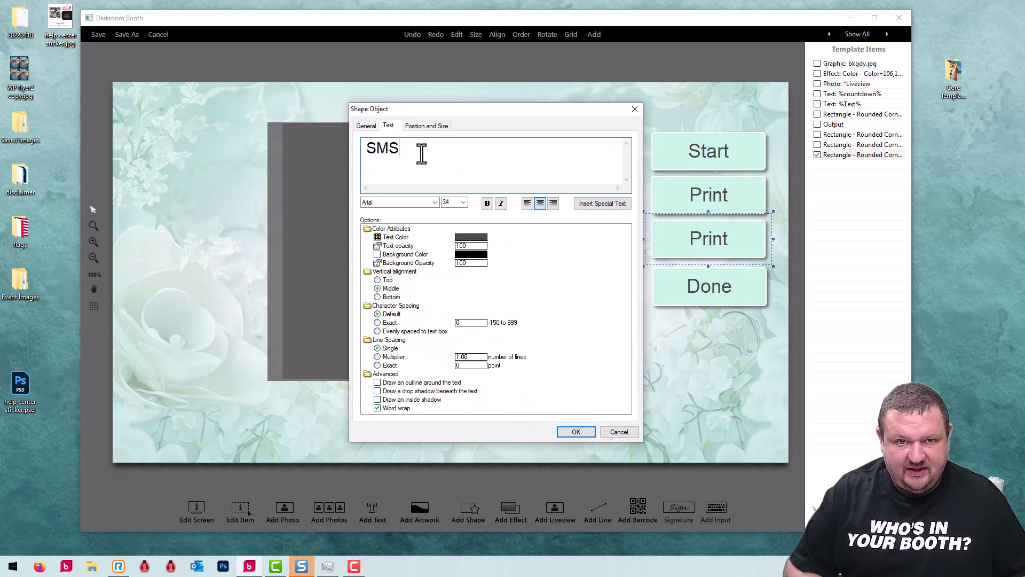
left_click(362, 127)
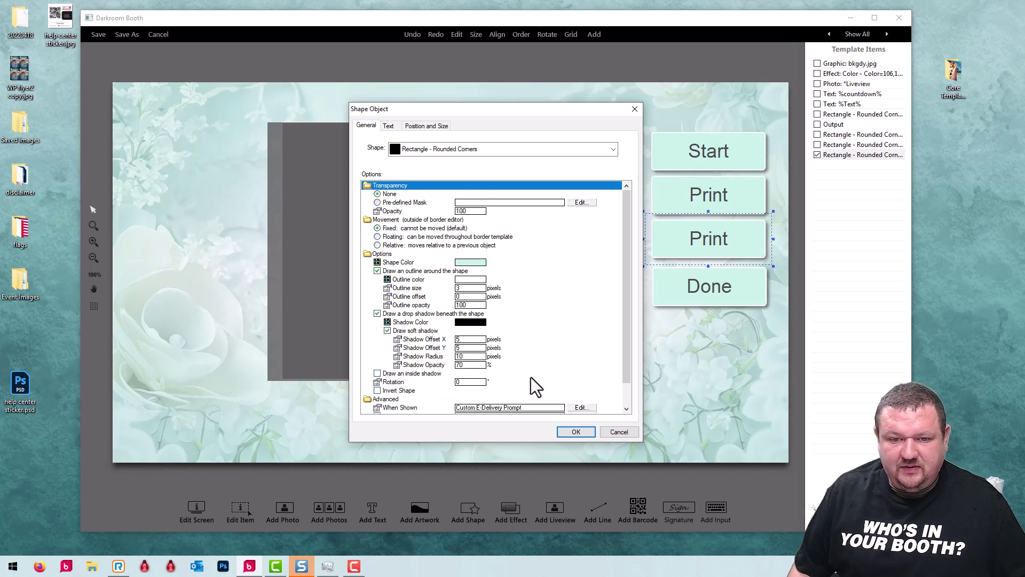
scroll(530, 387, "down", 1)
left_click(489, 390)
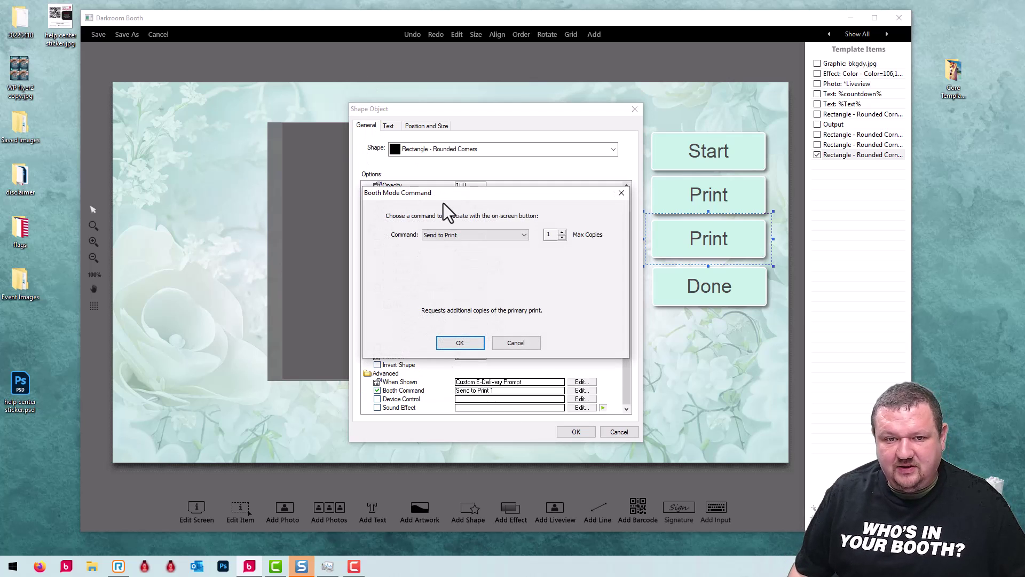
left_click(459, 235)
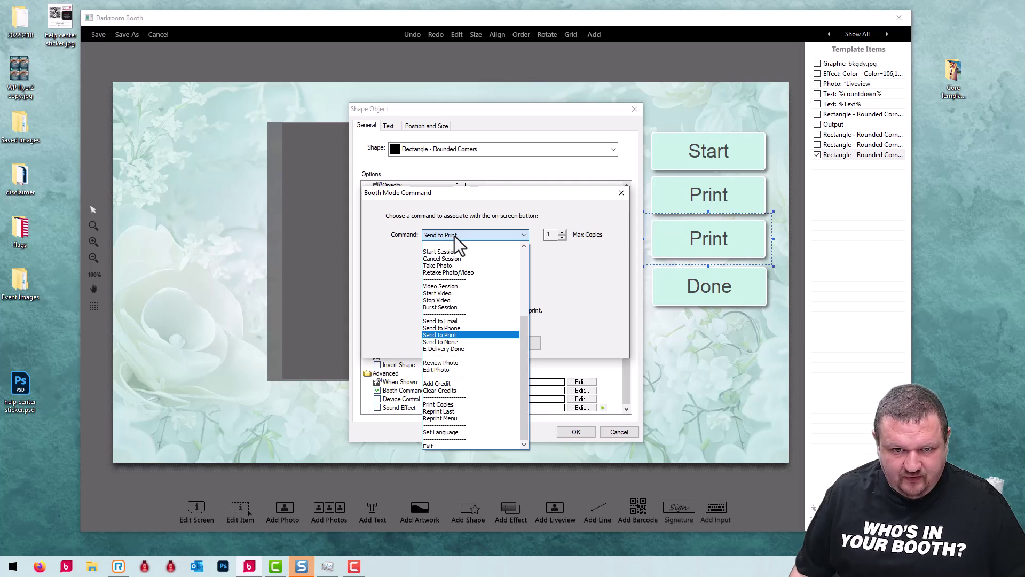
left_click(447, 328)
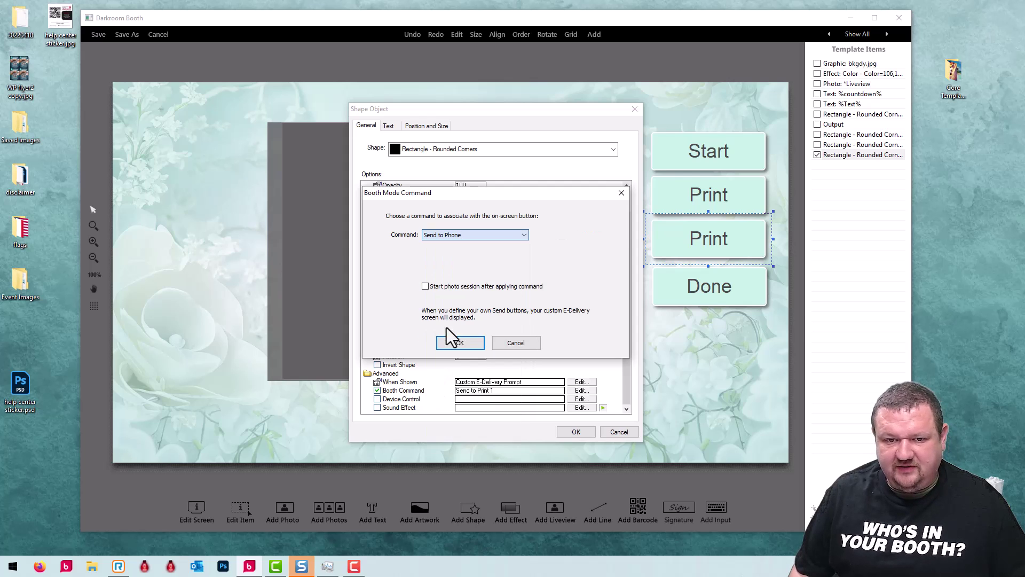
left_click(462, 345)
left_click(572, 434)
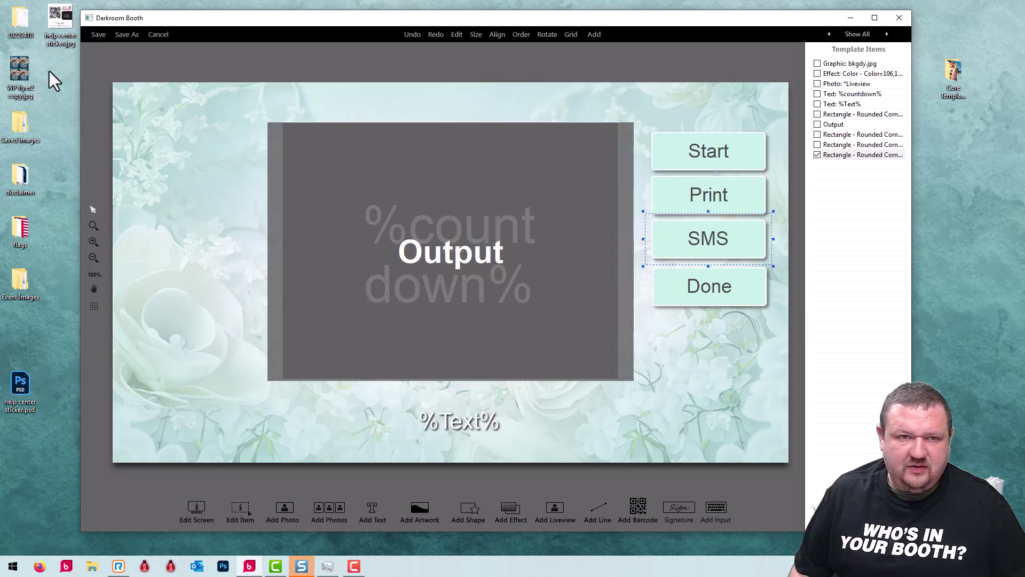
Step: Save the template and, in the booth test run, enter a mobile number at the phone prompt
left_click(98, 35)
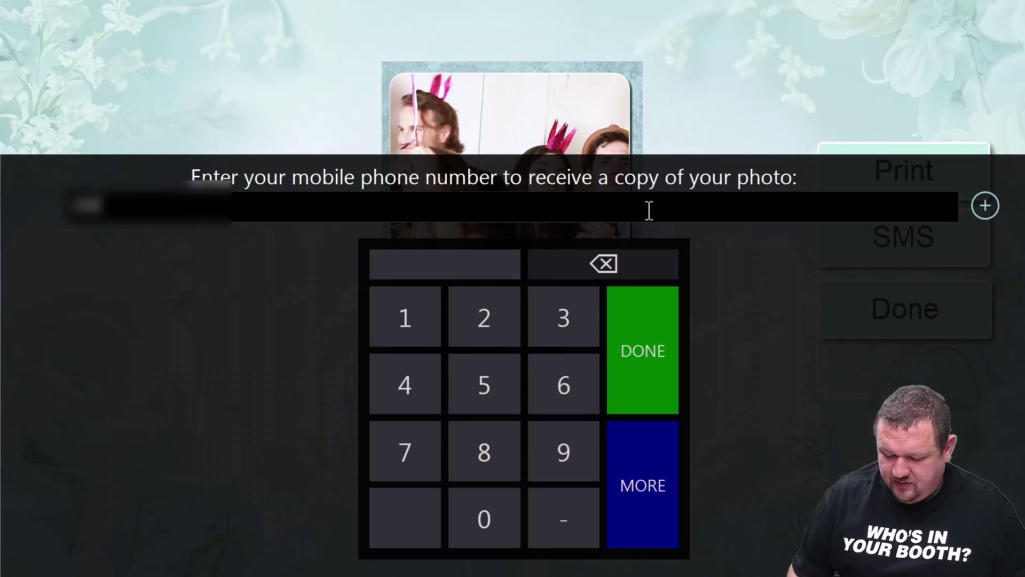
type("5555")
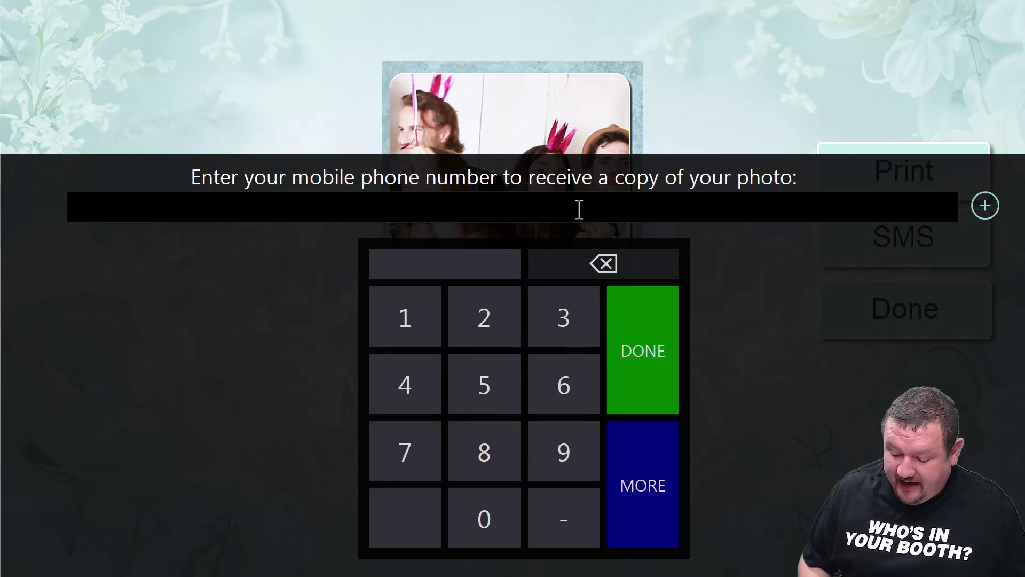
type("5555")
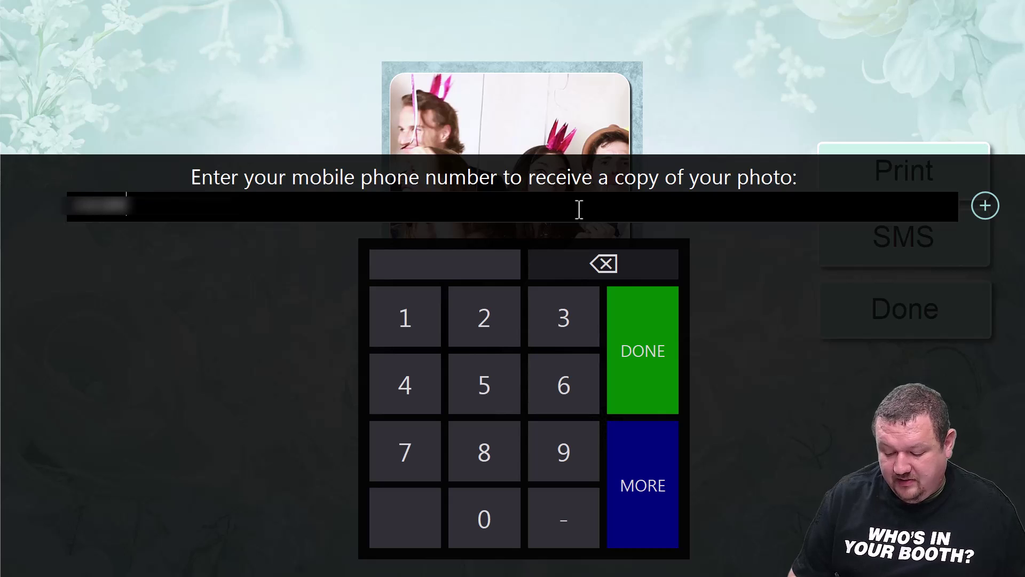
type("5555")
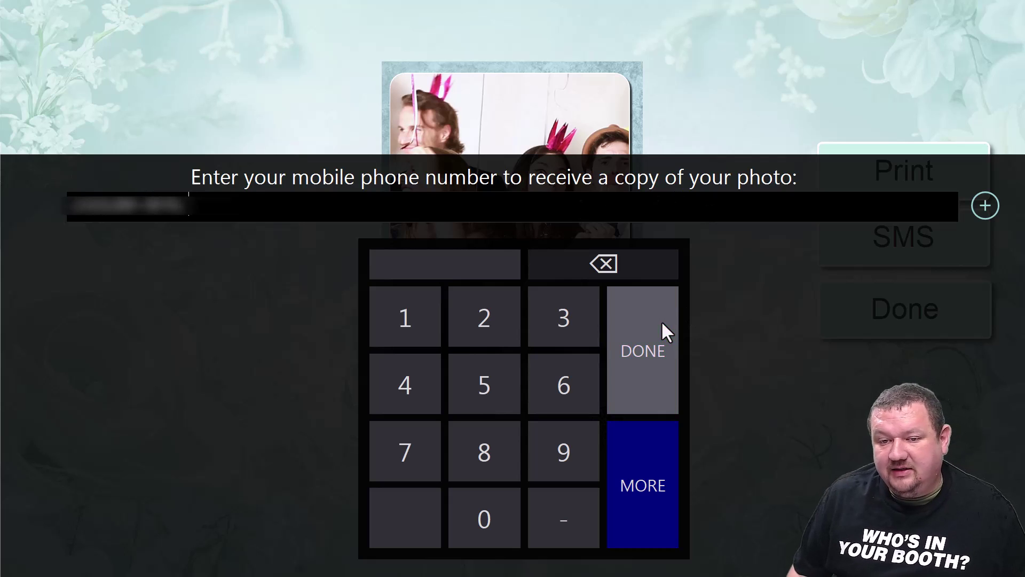